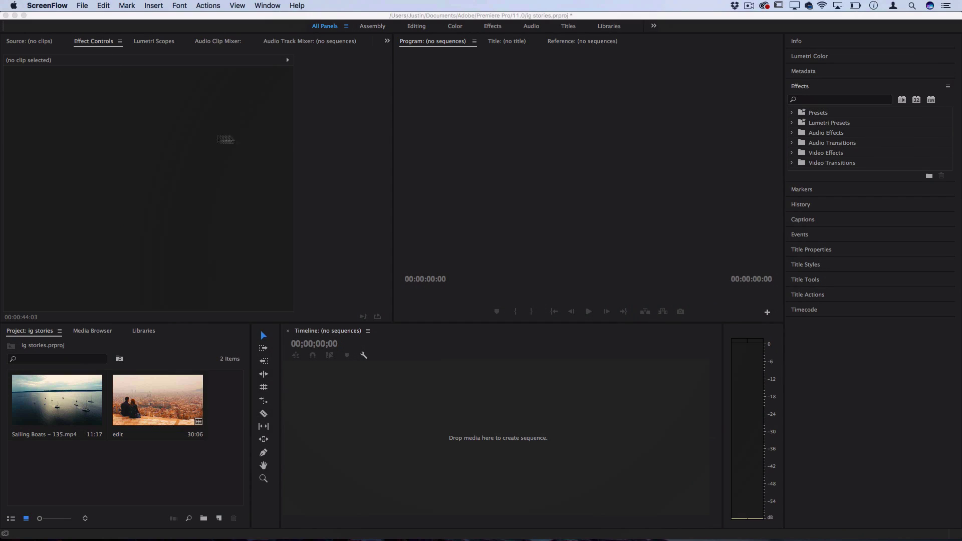
Start a new sequence based on the DSLR 1080p24 preset from the Digital SLR 1080p group.
click(292, 139)
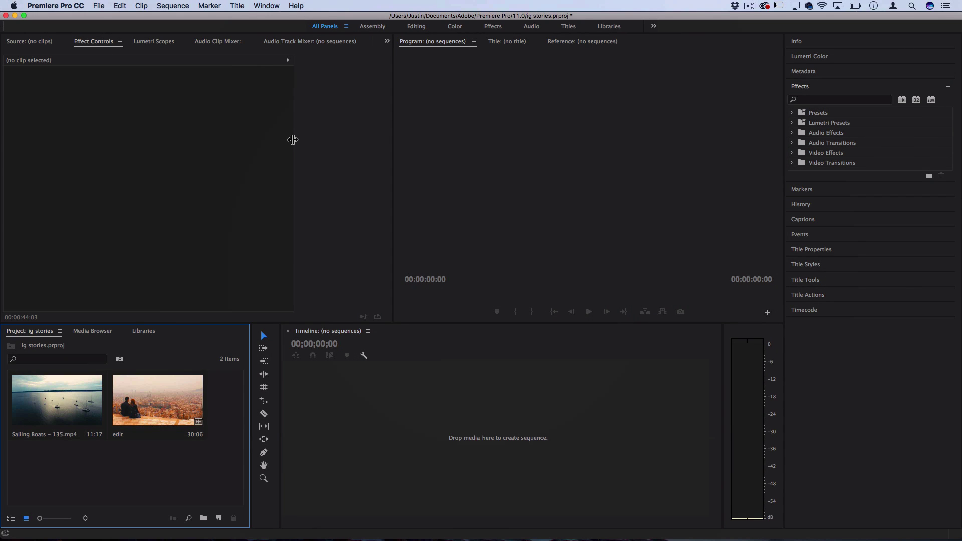
click(94, 6)
mouse_move(130, 17)
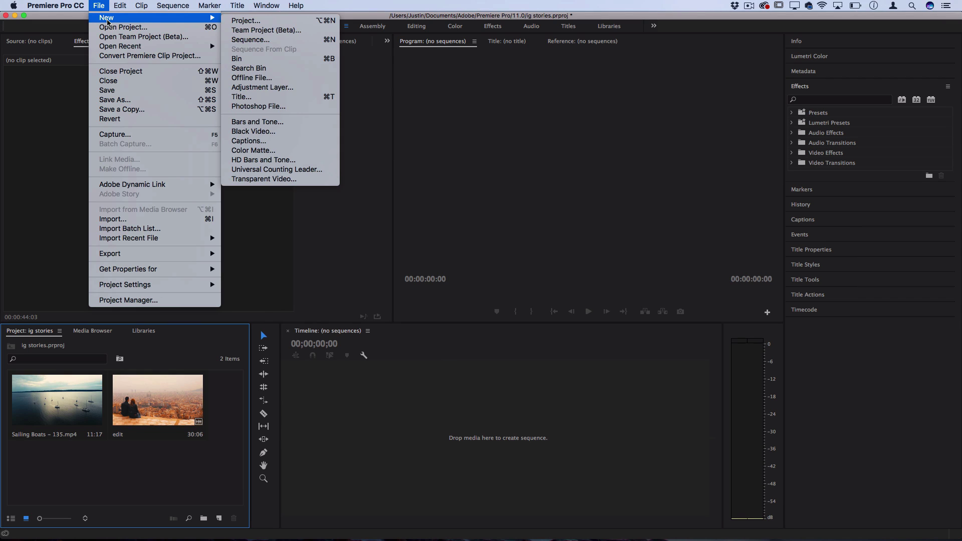
click(267, 40)
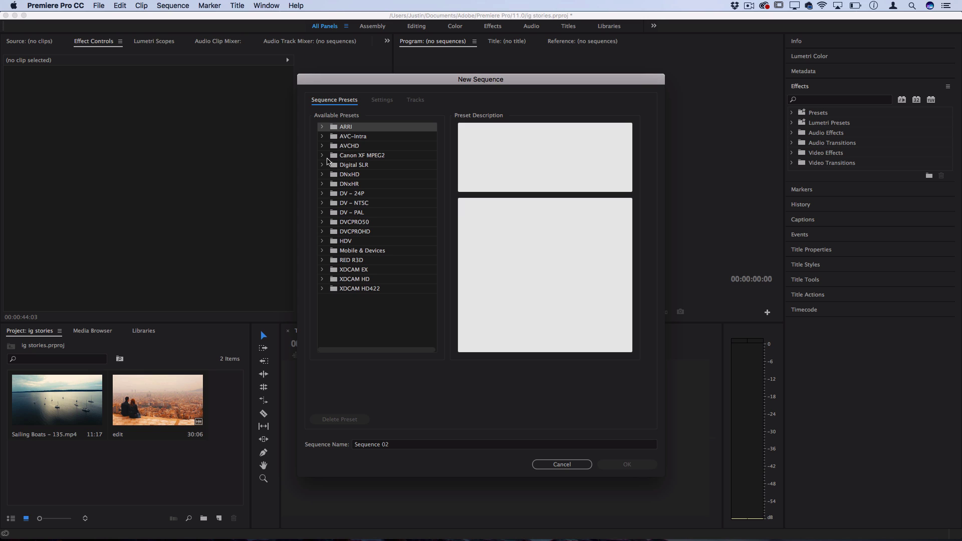
click(322, 260)
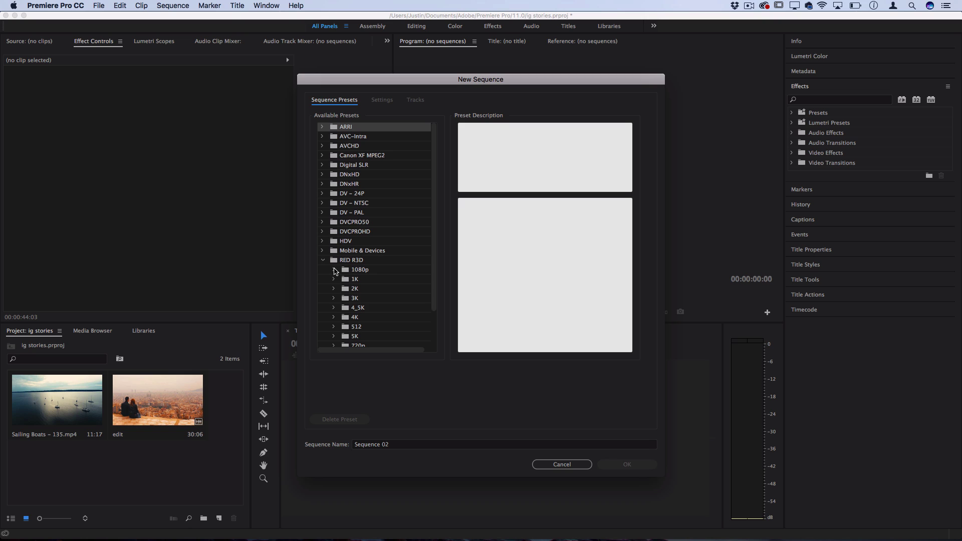
click(334, 270)
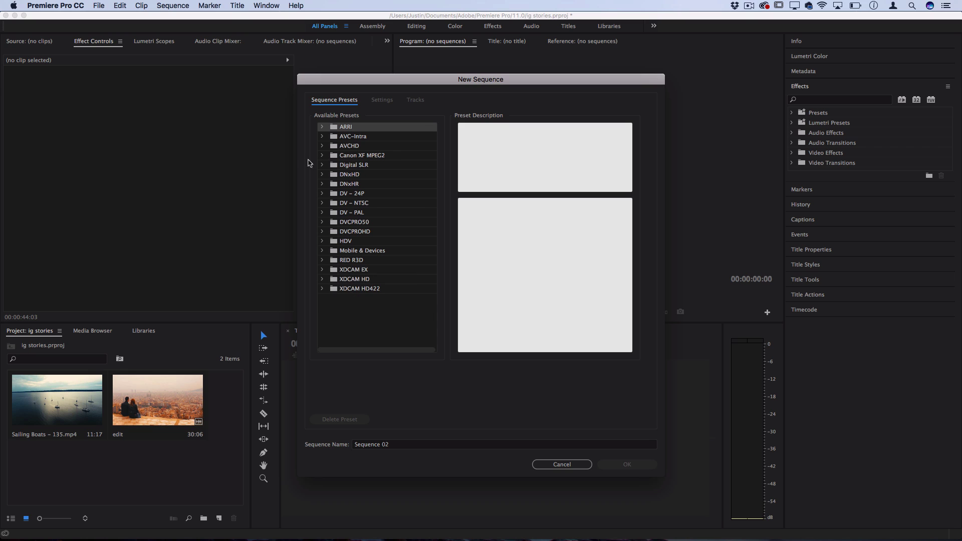
click(322, 164)
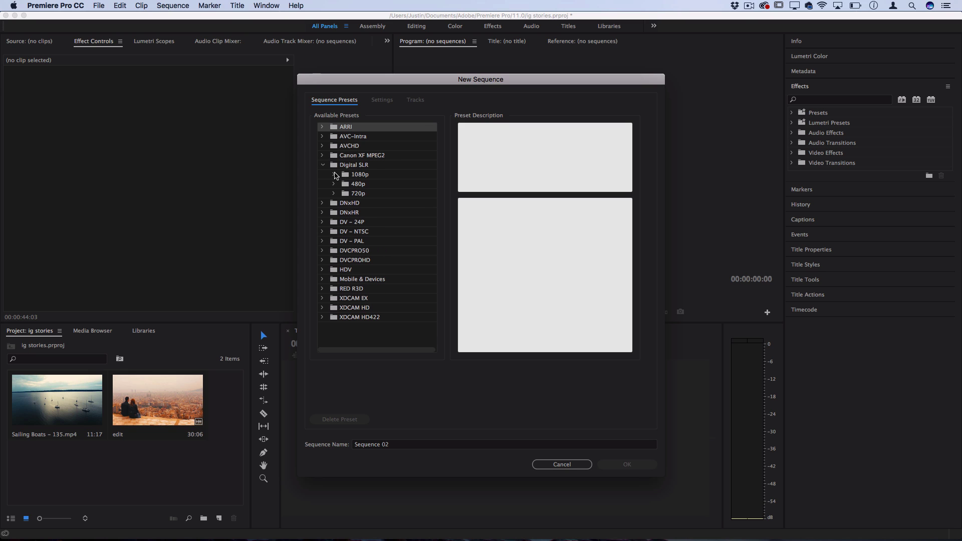
click(334, 174)
click(396, 184)
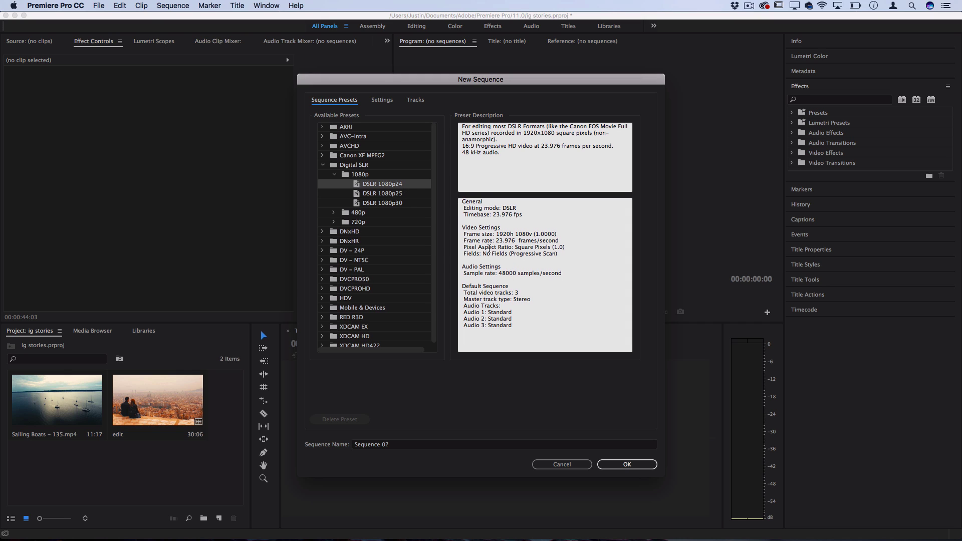
Set the new sequence's editing mode to Custom and its frame size to 1080 horizontal by 1920 vertical.
click(382, 99)
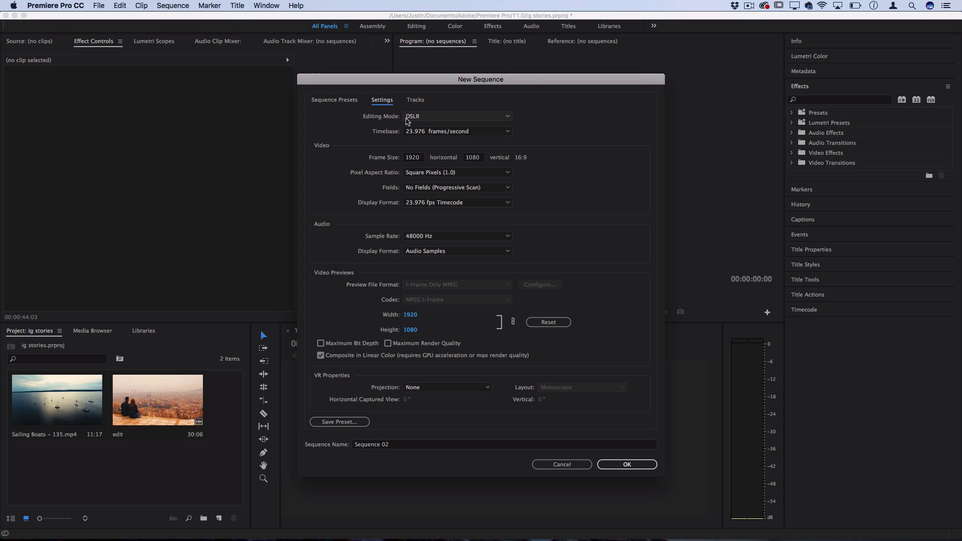
click(407, 122)
click(426, 82)
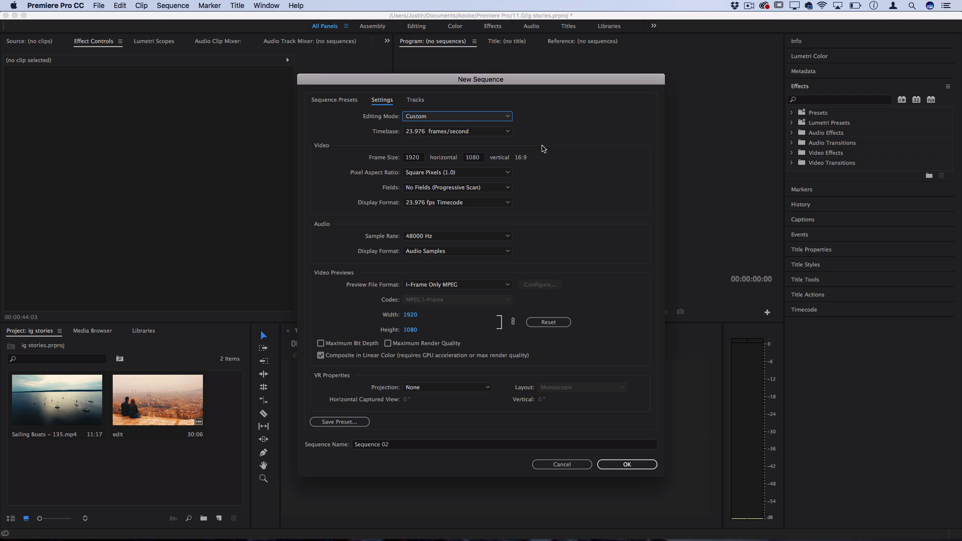
click(420, 157)
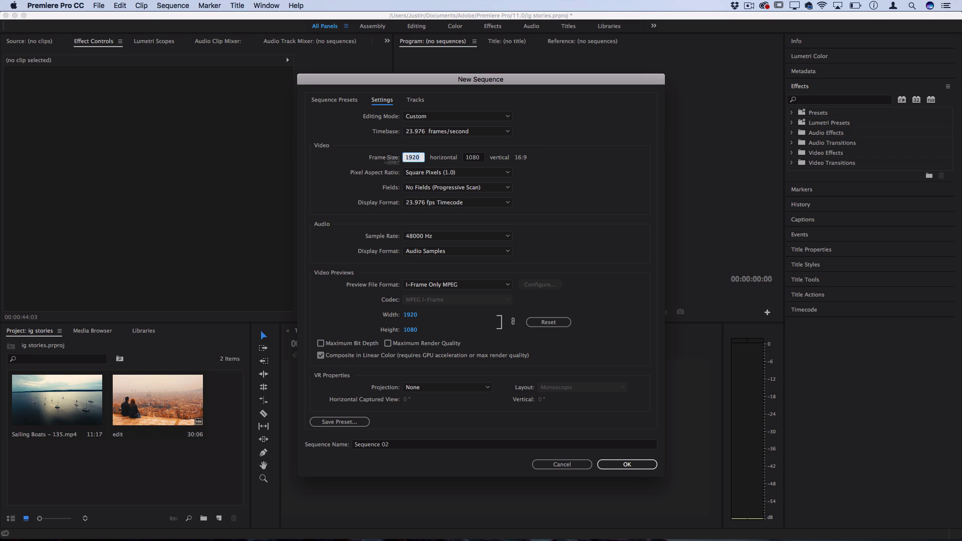
text(1)
key(Tab)
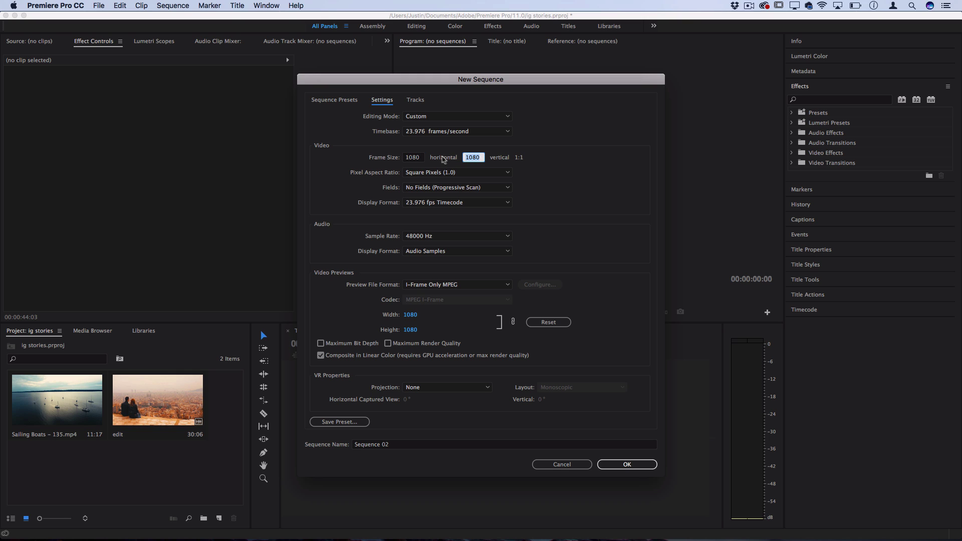
text(1920)
key(Tab)
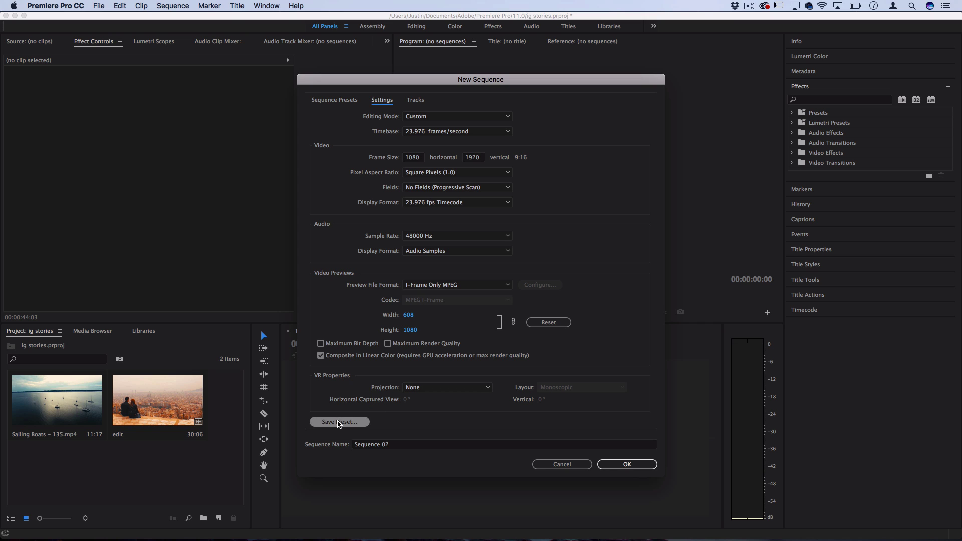
Save the sequence settings as a preset named "IG stories" and create Sequence 02 from it.
click(339, 422)
text(IG stories)
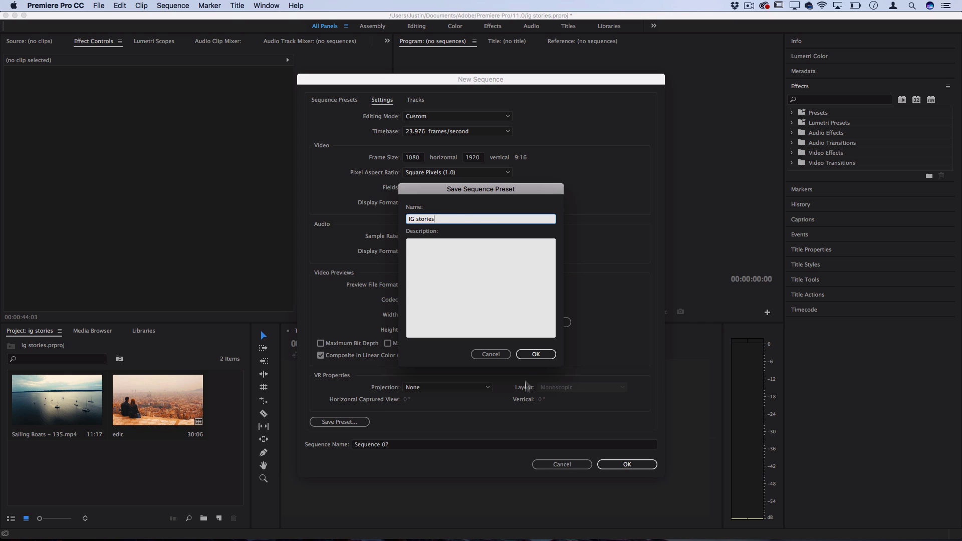
key(Return)
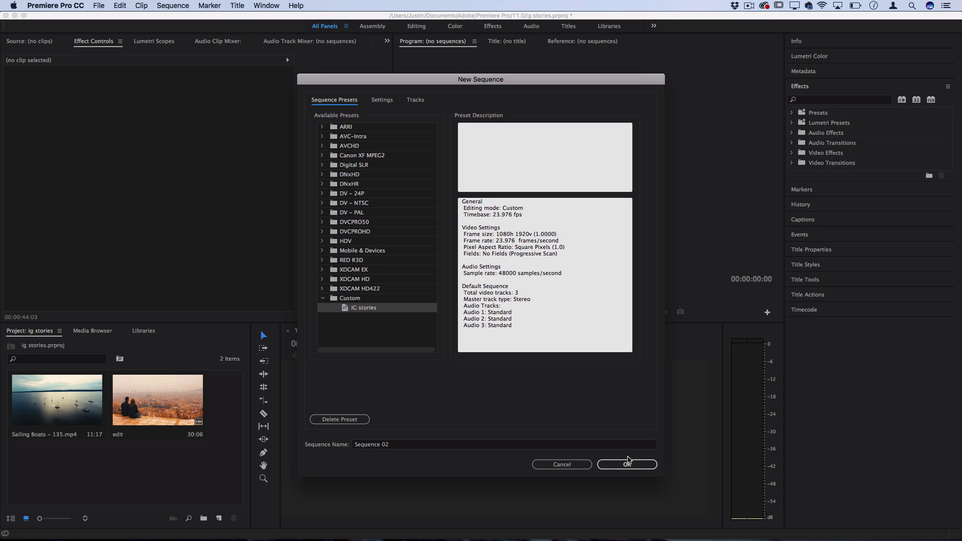
click(628, 462)
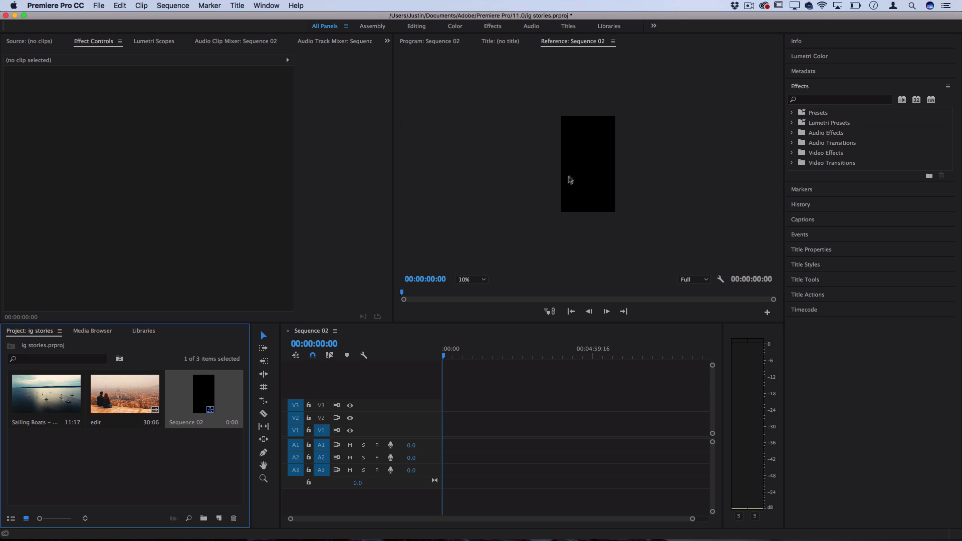
Place the edit clip at the start of tracks V1 and A1, keeping the existing sequence settings.
scroll(603, 217, up, 1)
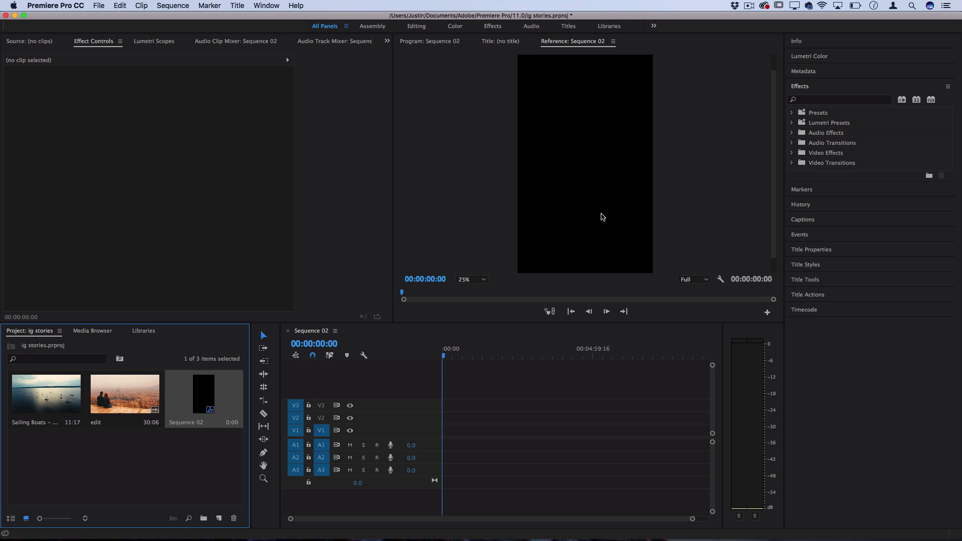
scroll(603, 217, down, 1)
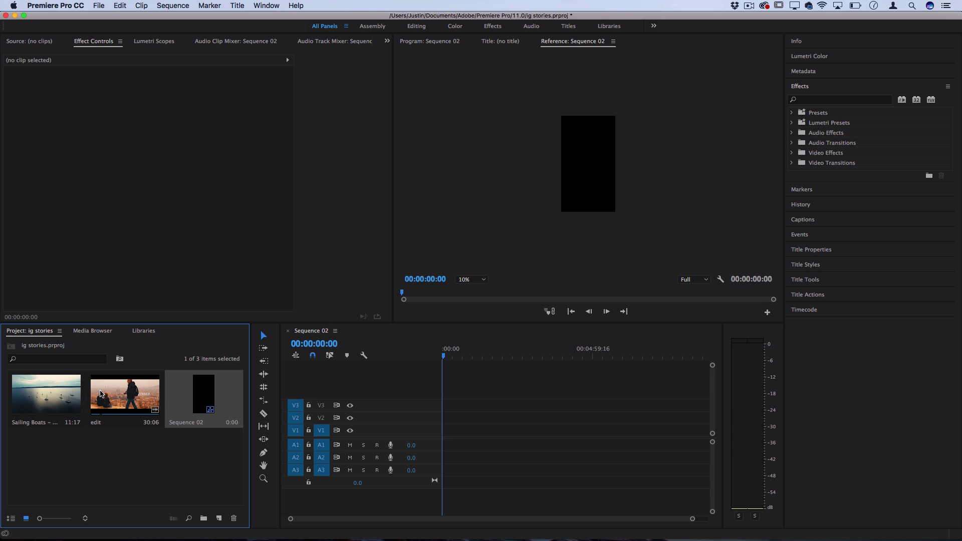
drag(106, 395, 410, 430)
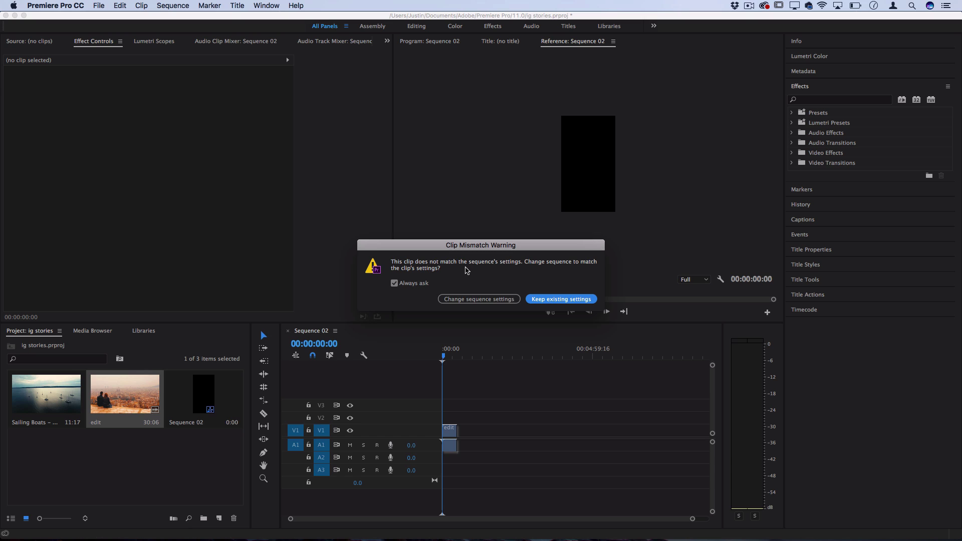
click(560, 299)
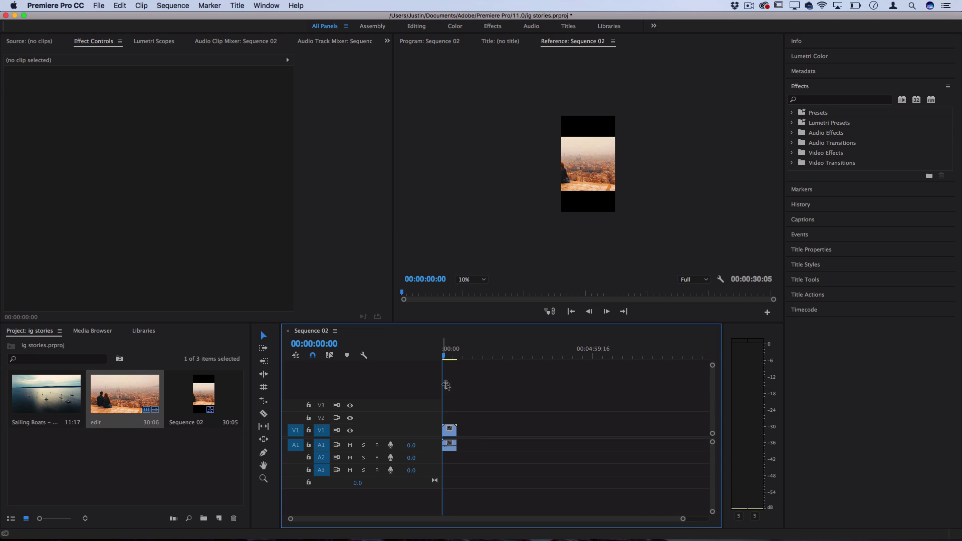
scroll(566, 154, up, 1)
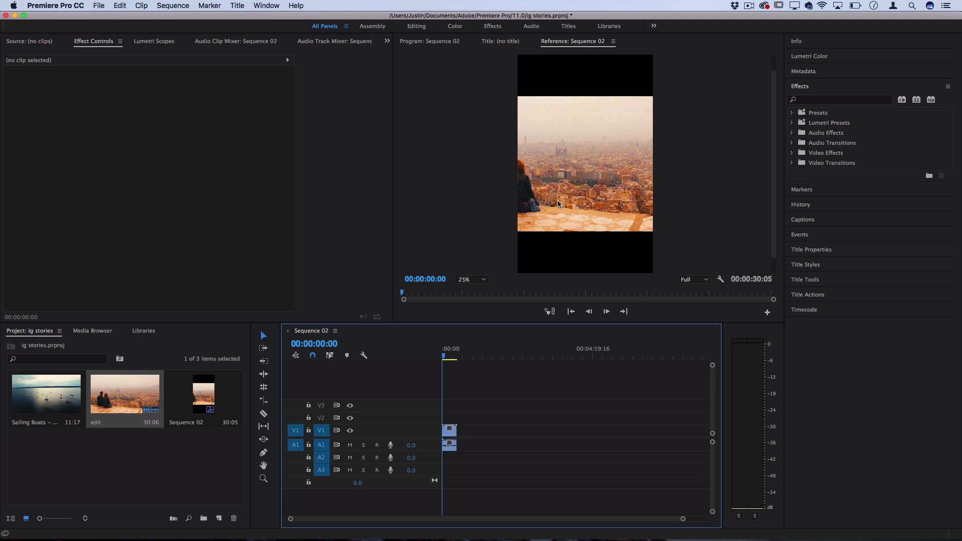
Try scaling the edit clip to 253 and shifting its horizontal position, previewing the frame at 00:00:14:00.
click(449, 357)
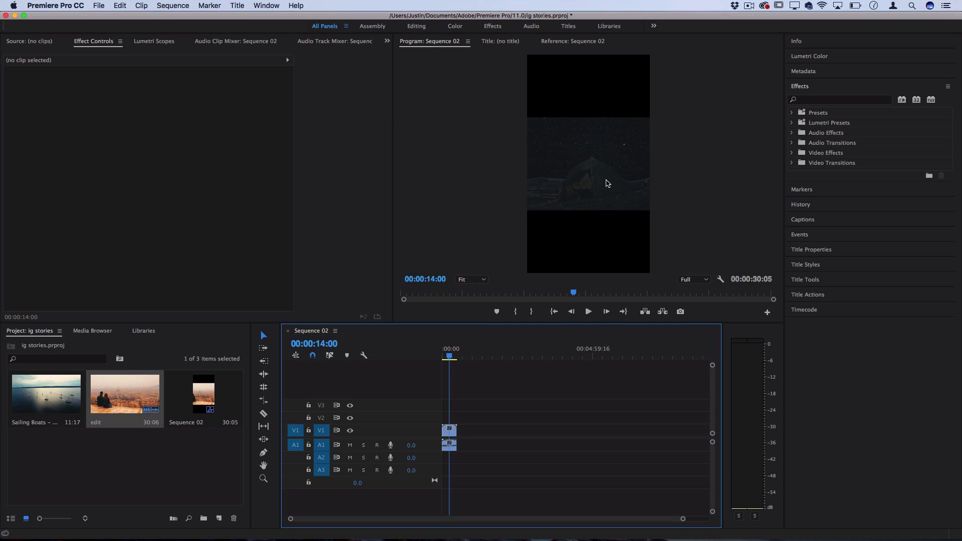
click(449, 431)
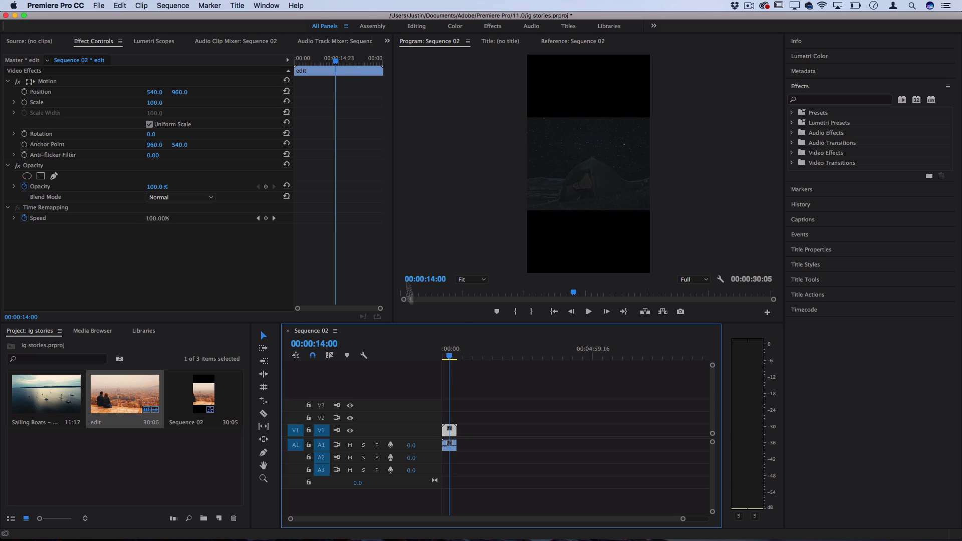
drag(148, 106, 157, 103)
click(158, 103)
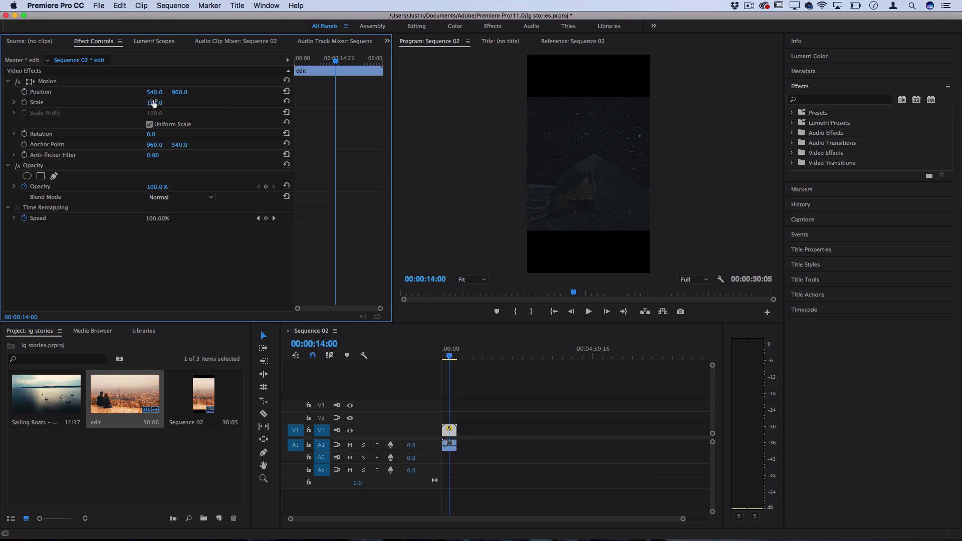
text(255)
key(Return)
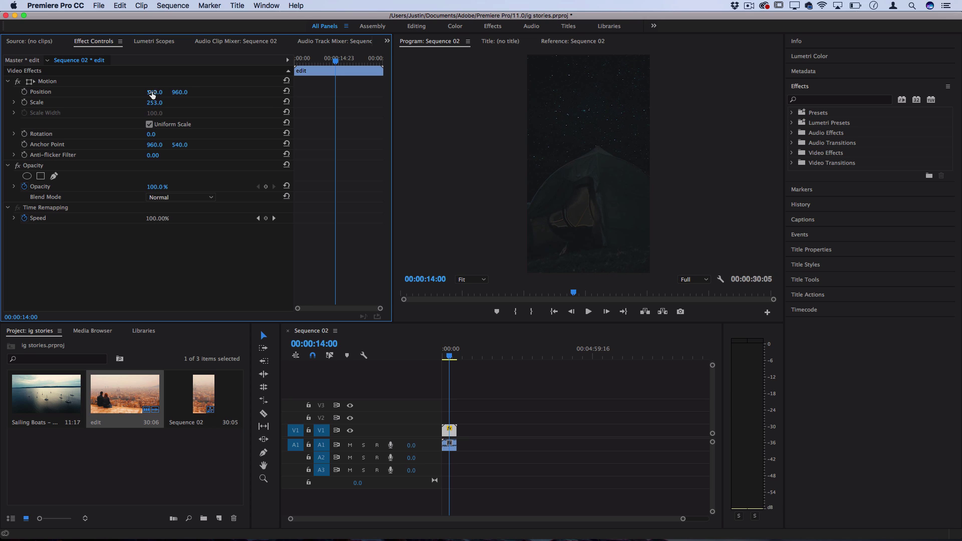
drag(154, 92, 251, 92)
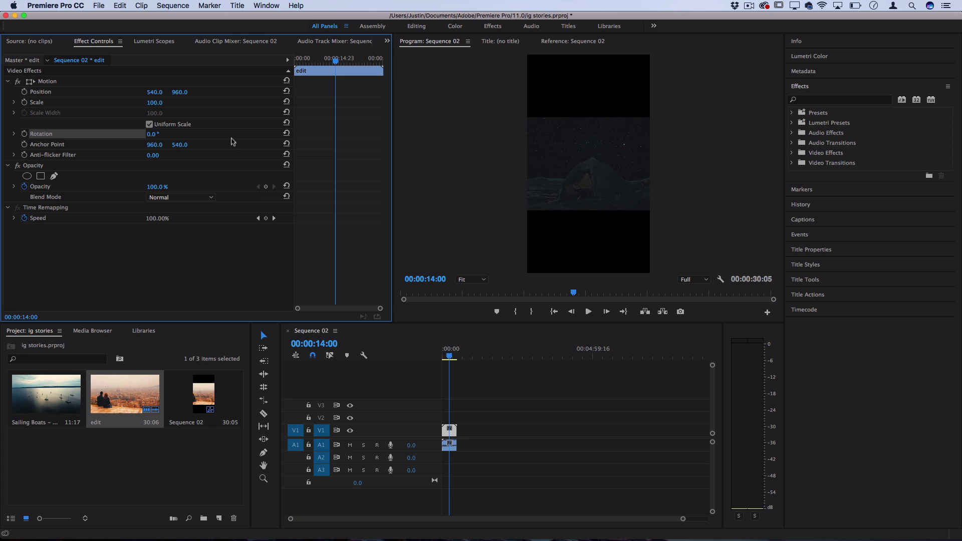
Try rotating the edit clip by 90 degrees and restore its rotation to 0.
click(151, 134)
text(90)
key(Return)
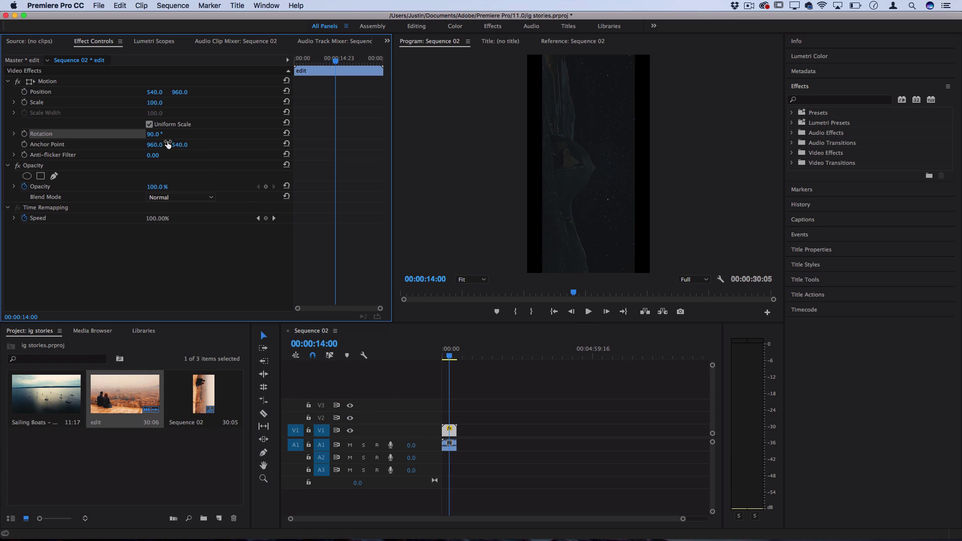
click(153, 133)
text(0)
key(Return)
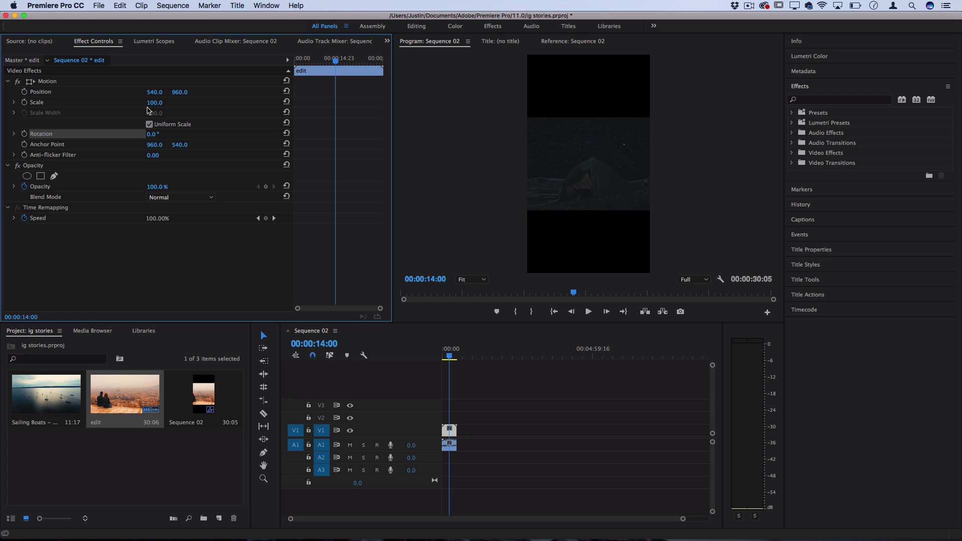
Create a title reading "NEW VIDEO!" in the black area above the footage, with font size 140.
click(237, 5)
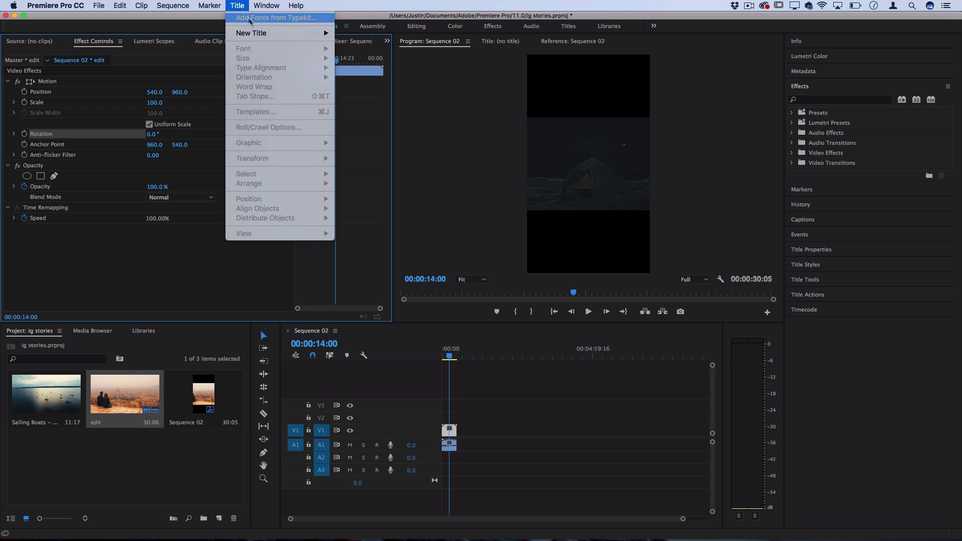
mouse_move(268, 35)
click(367, 33)
key(Return)
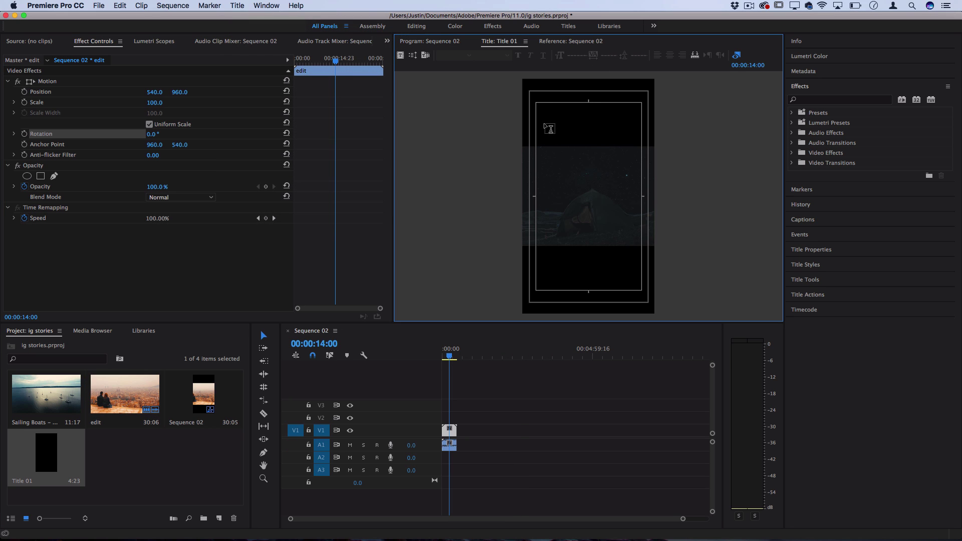
click(545, 122)
text(NEW VIDEO!)
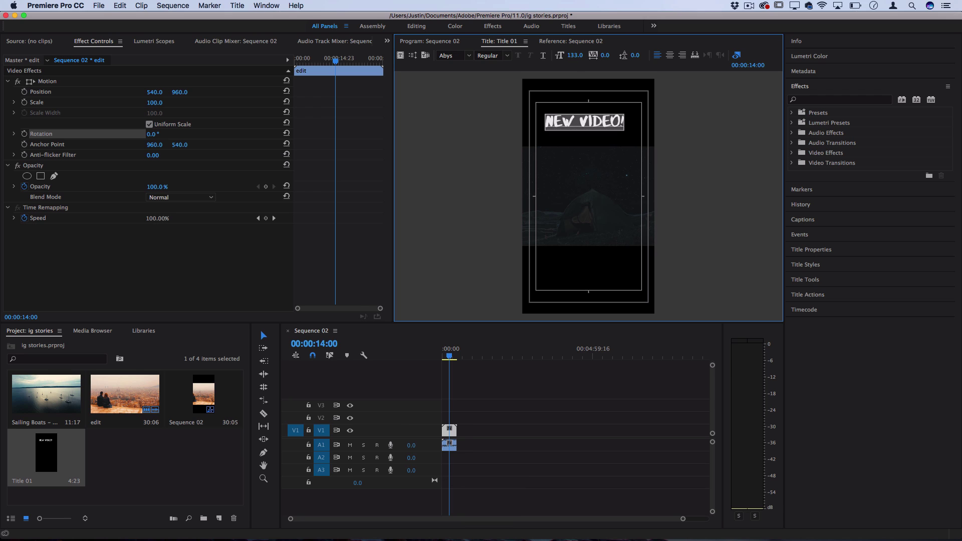
drag(576, 55, 578, 55)
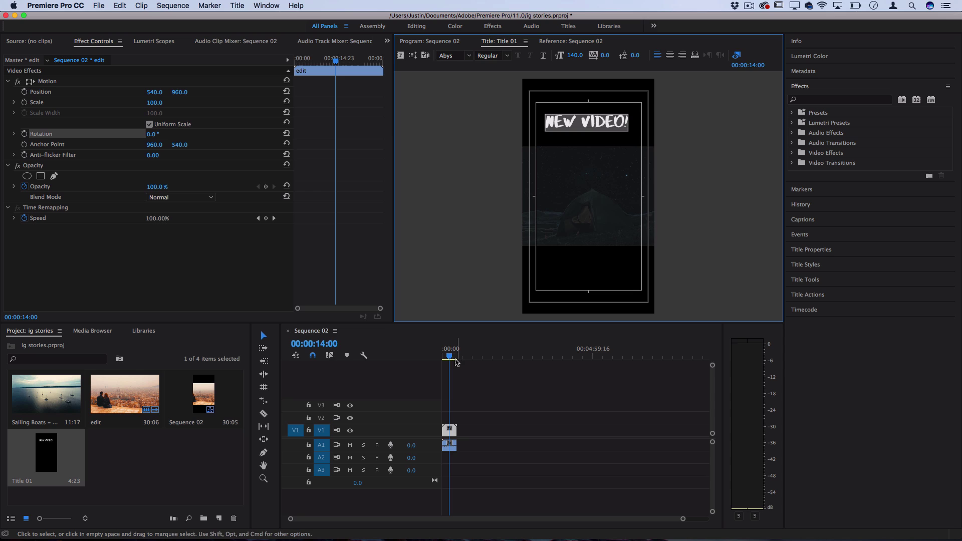
Place Title 01 on track V2 over the full length of the edit clip, with the preview at 00:00:12:00.
drag(451, 357, 449, 358)
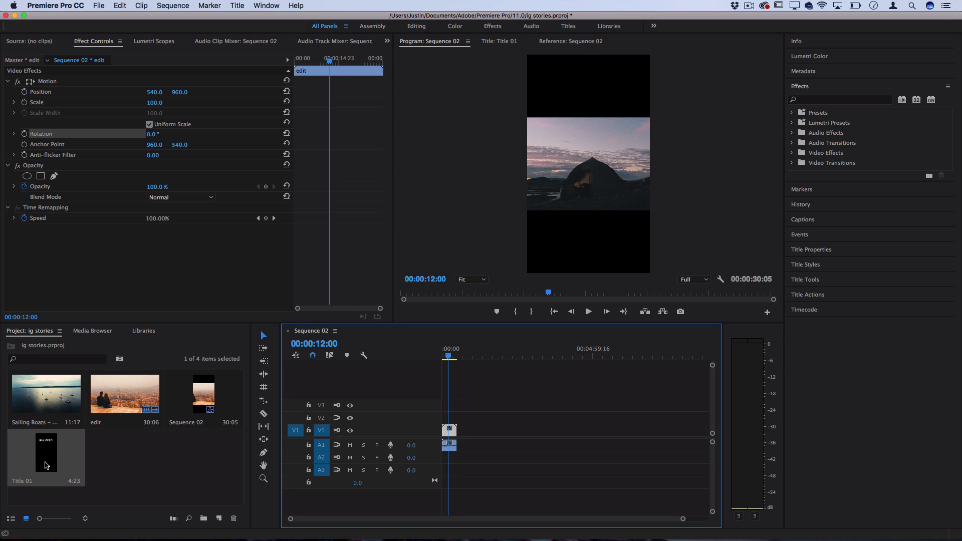
drag(47, 465, 476, 417)
scroll(450, 417, up, 3)
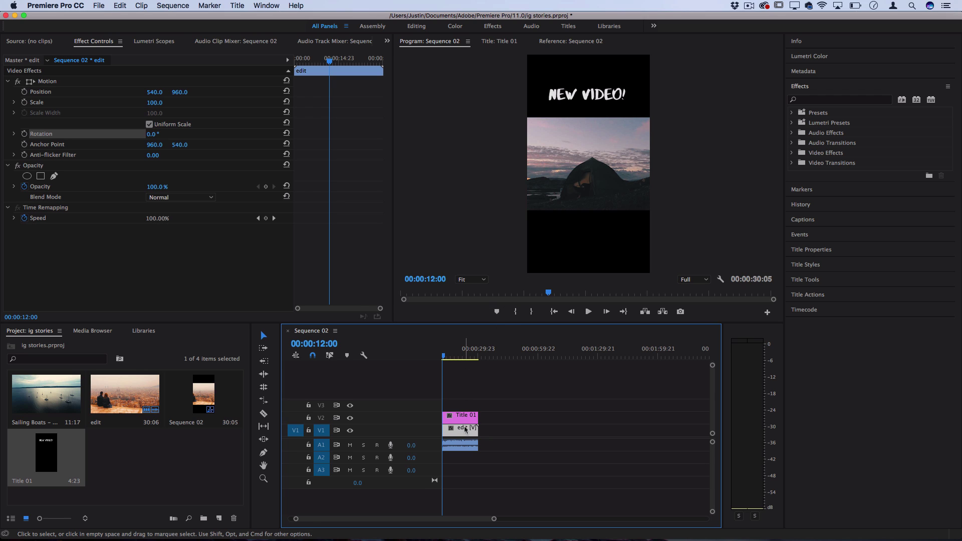
Set the edit clip's scale to 250 so the footage fills the vertical frame behind the title.
click(496, 419)
click(469, 432)
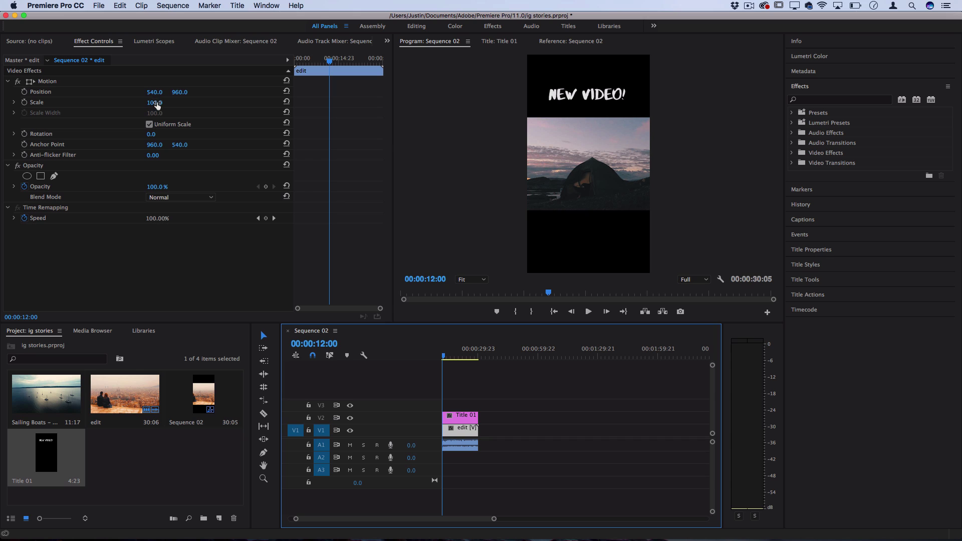
drag(155, 102, 228, 103)
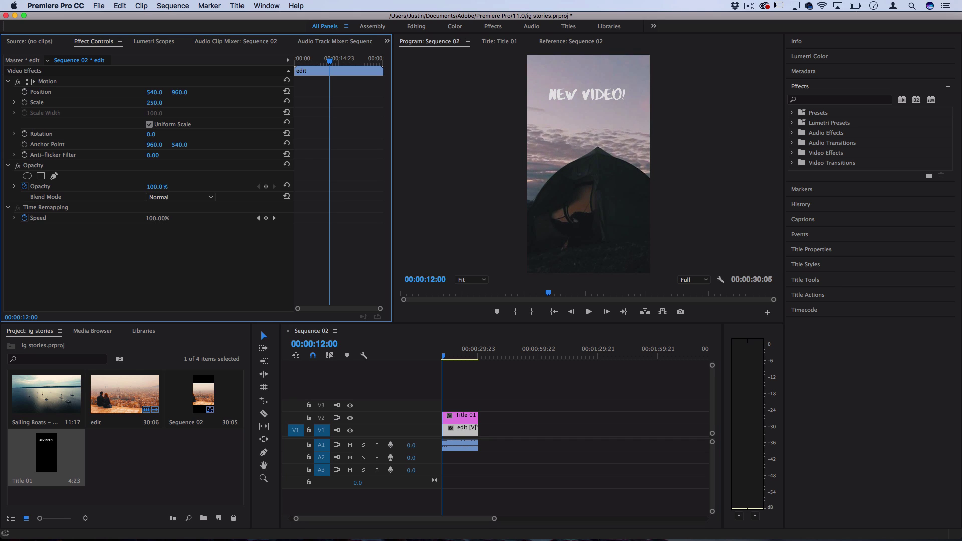
Hide title track V2 and move the preview to 00:00:15:06 to check the footage without the title.
click(471, 415)
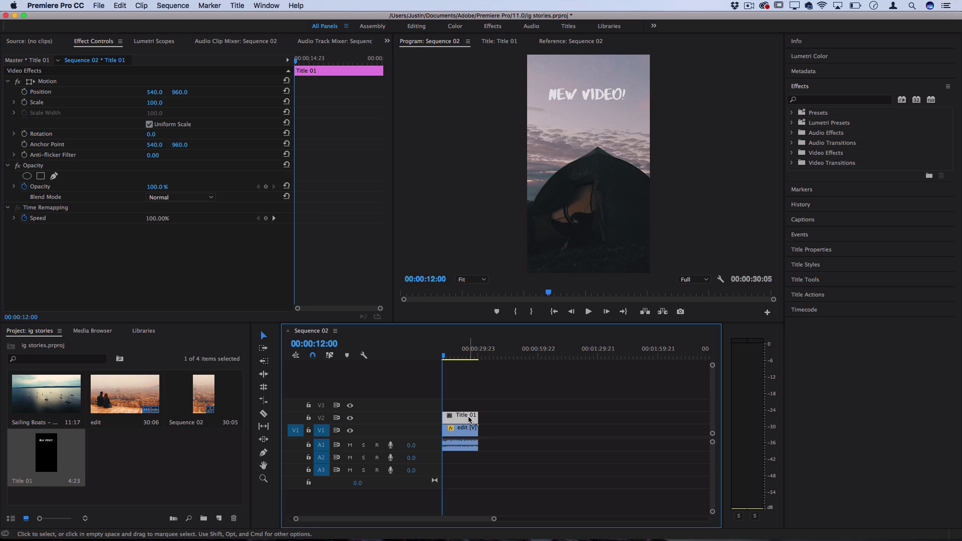
click(350, 418)
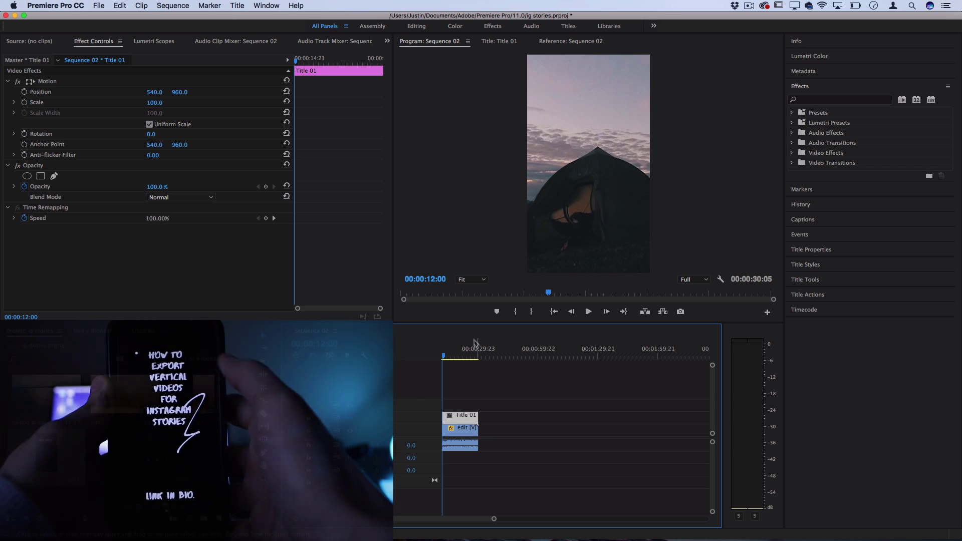
click(450, 359)
drag(451, 358, 450, 361)
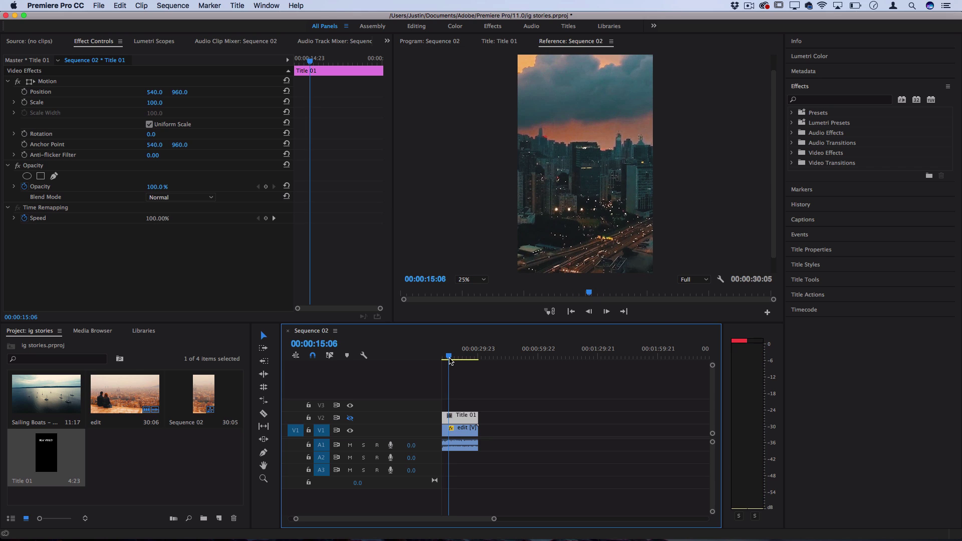
Mark the first 15 seconds of the sequence with an out point at 00:00:15:00 and an in point at 00:00:00:00.
scroll(461, 388, up, 4)
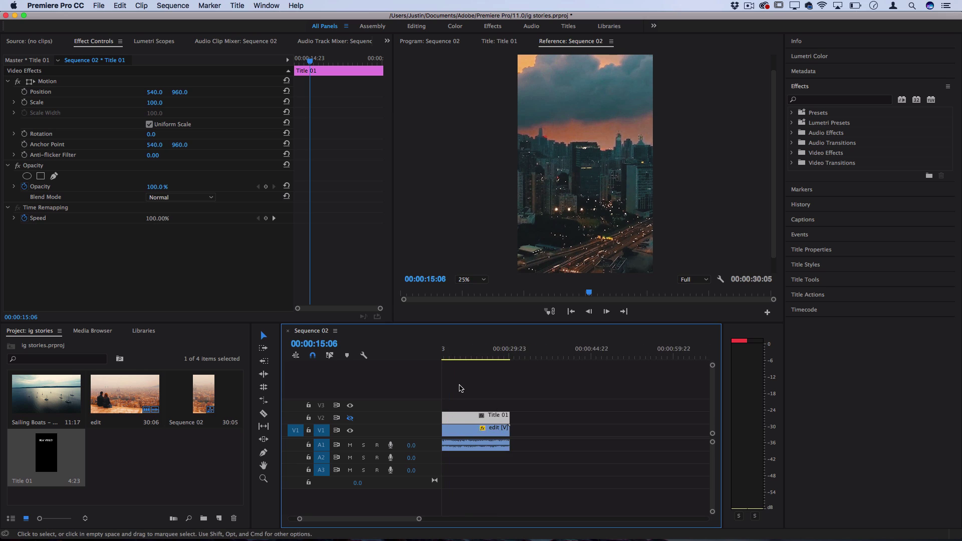
scroll(461, 388, up, 2)
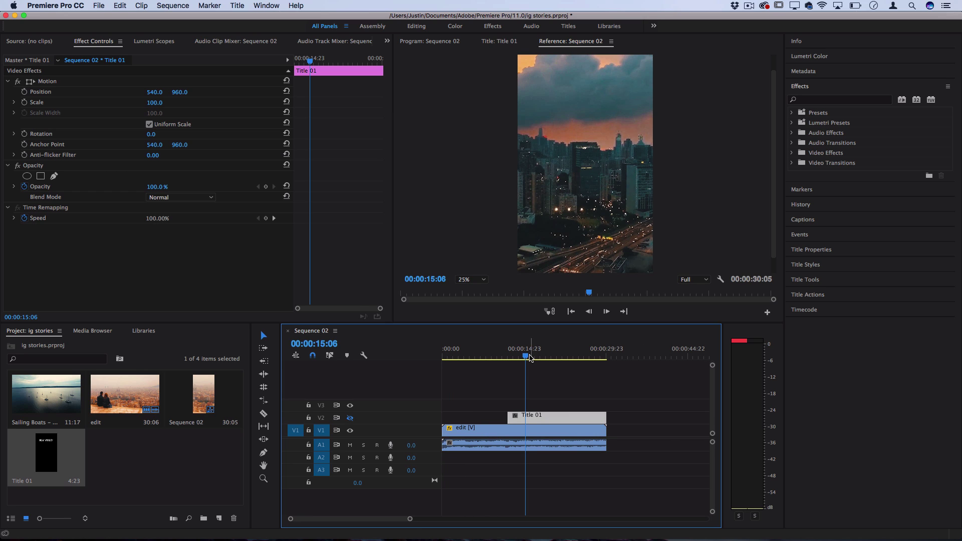
key(space)
key(space)
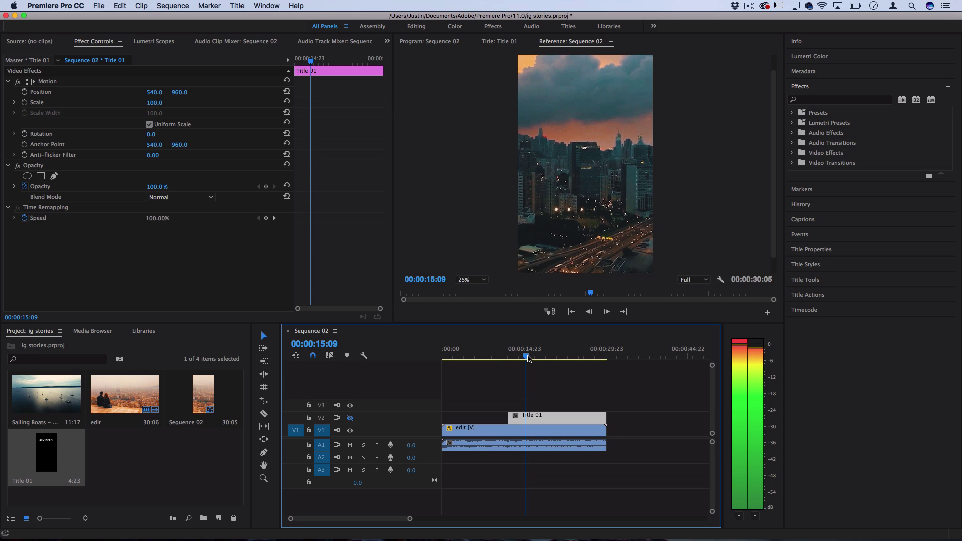
click(525, 359)
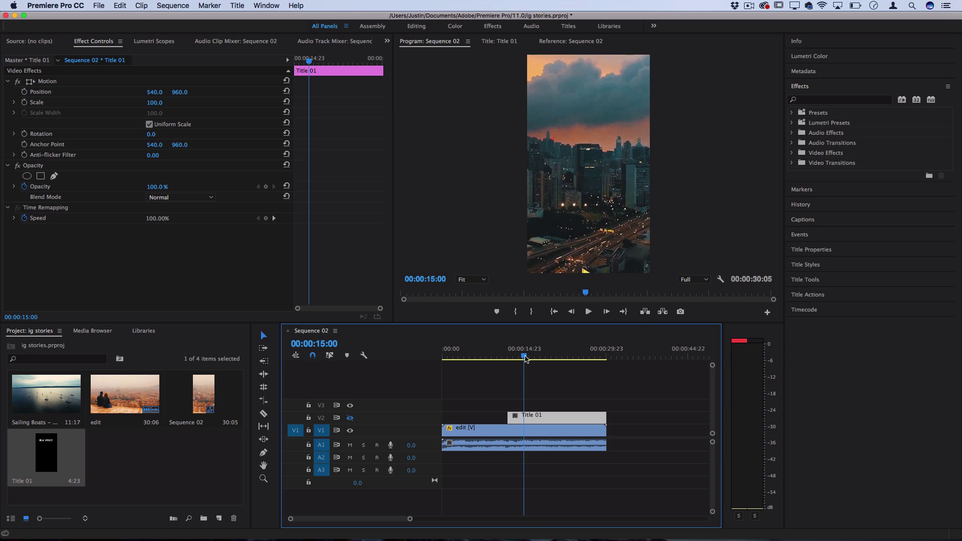
key(o)
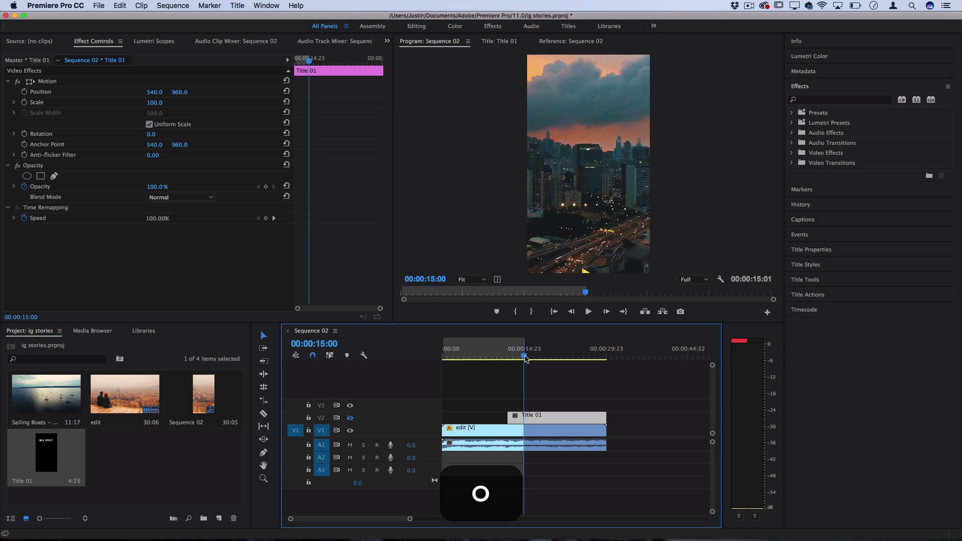
key(Home)
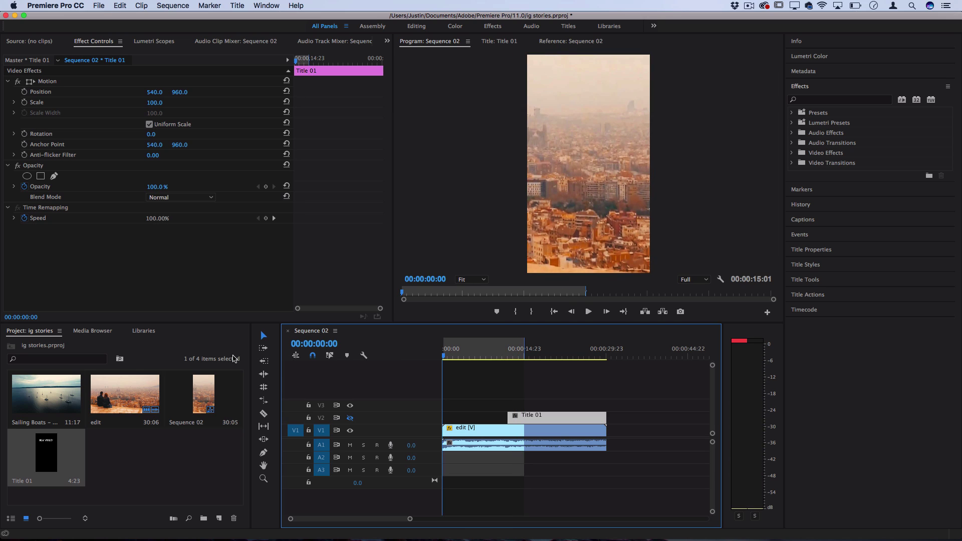
key(i)
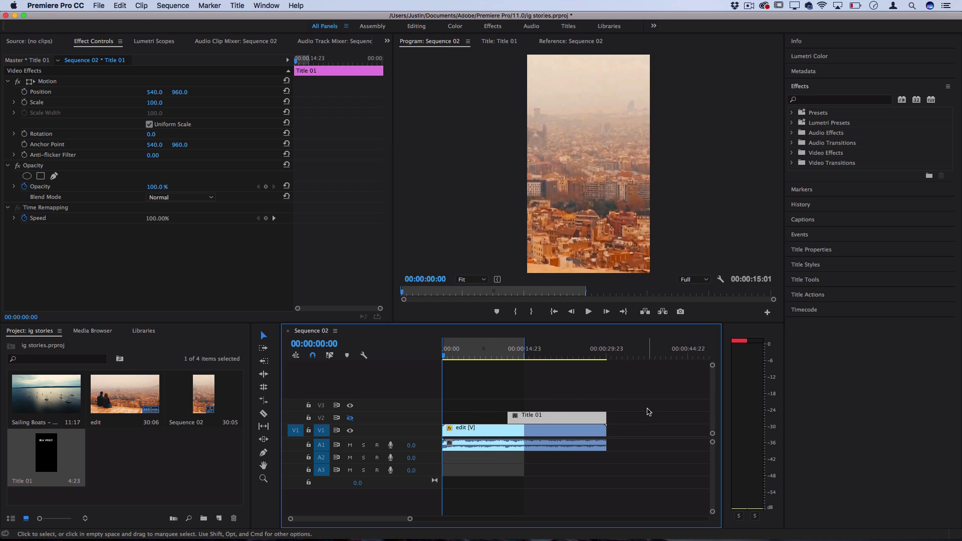
key(minus)
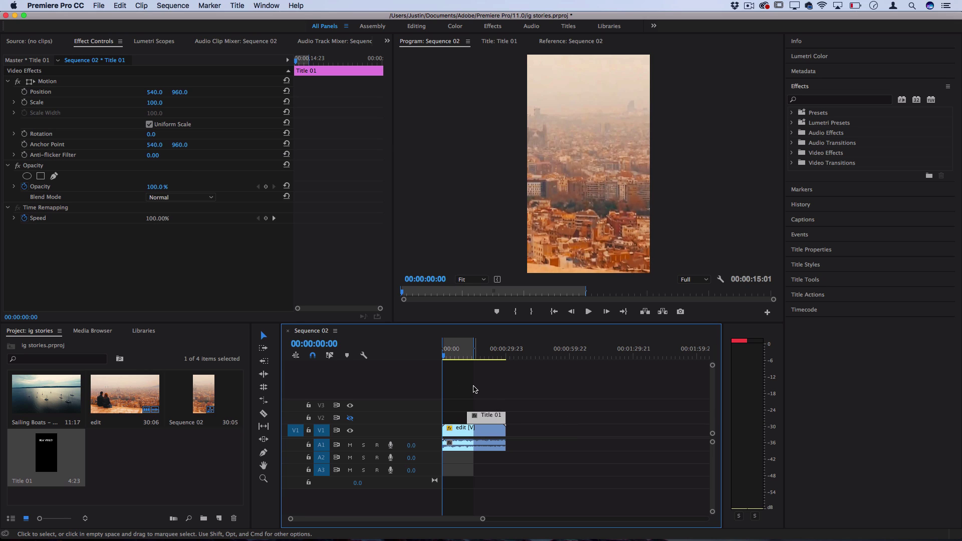
key(equal)
key(equal)
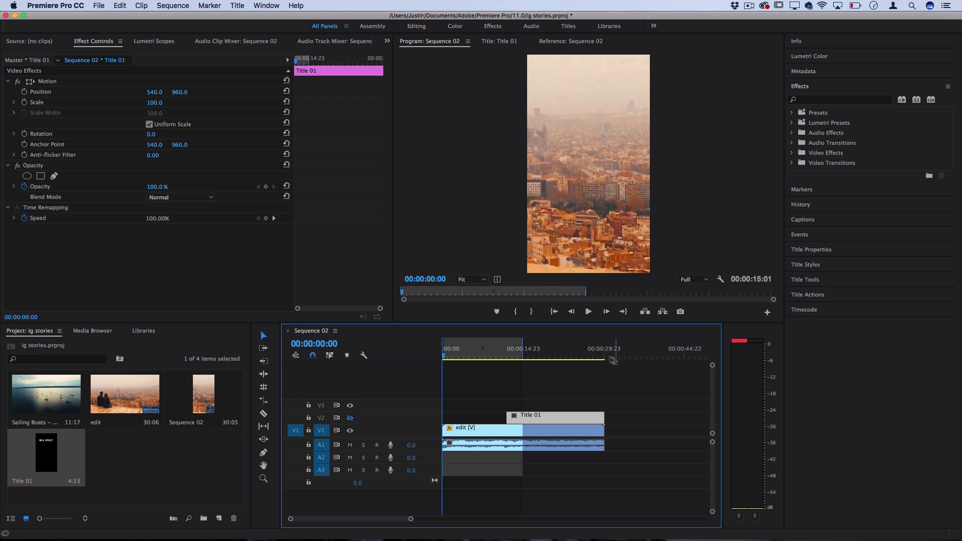
Open the media export settings for the sequence and set the source range to Sequence In/Out.
click(100, 5)
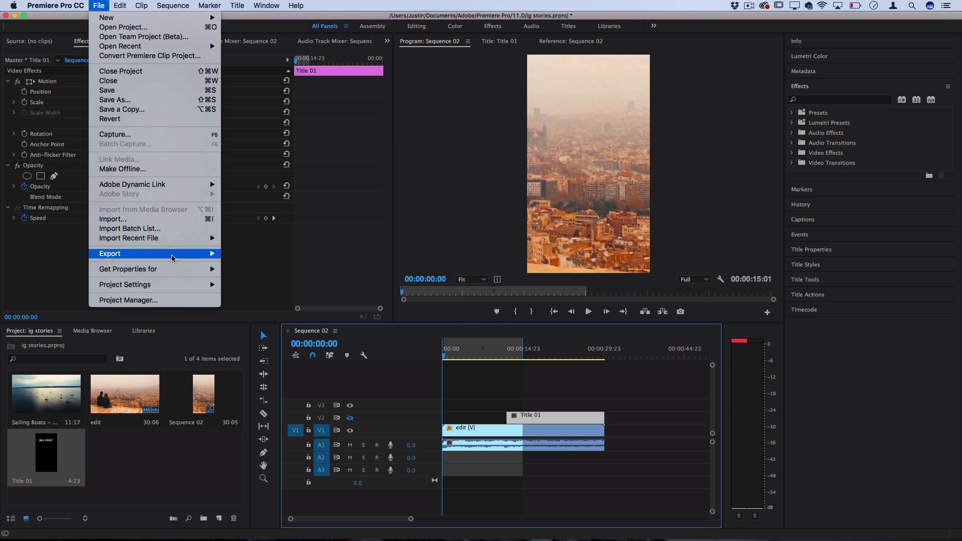
mouse_move(196, 259)
click(248, 254)
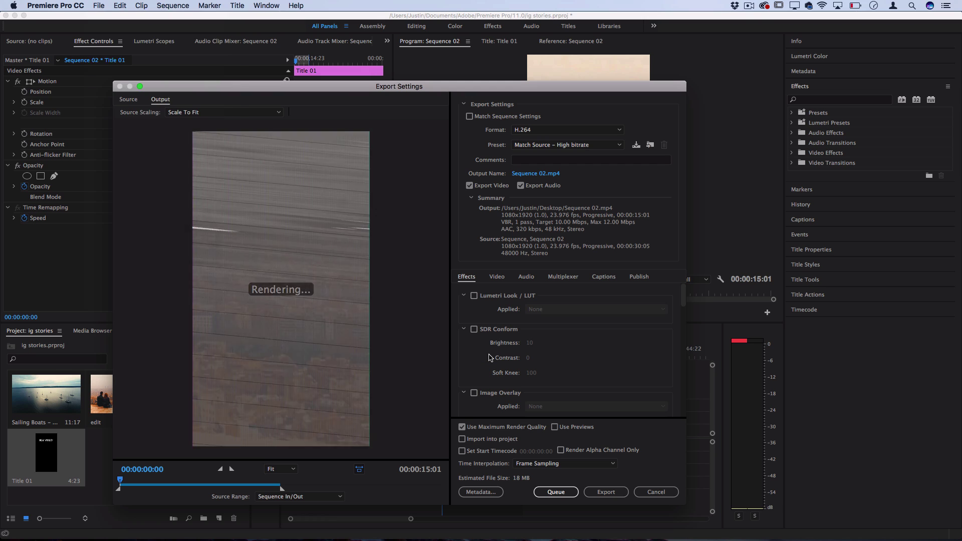
click(300, 496)
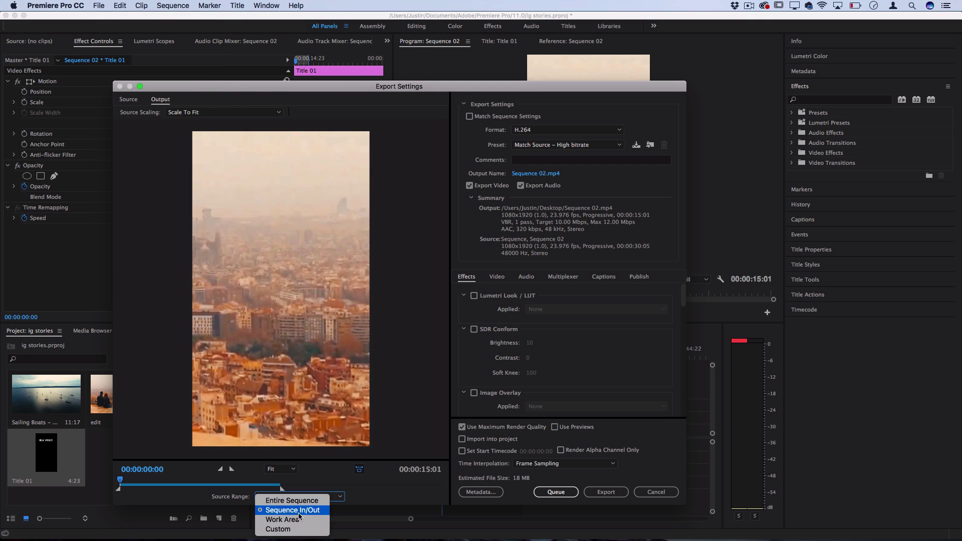
click(301, 510)
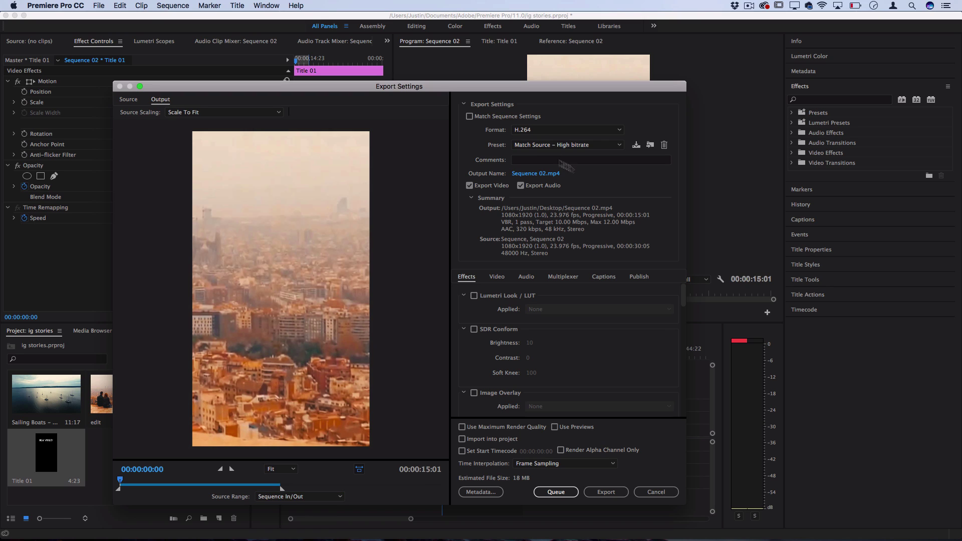
Choose H.264 as the export format and bring up the video settings.
click(533, 132)
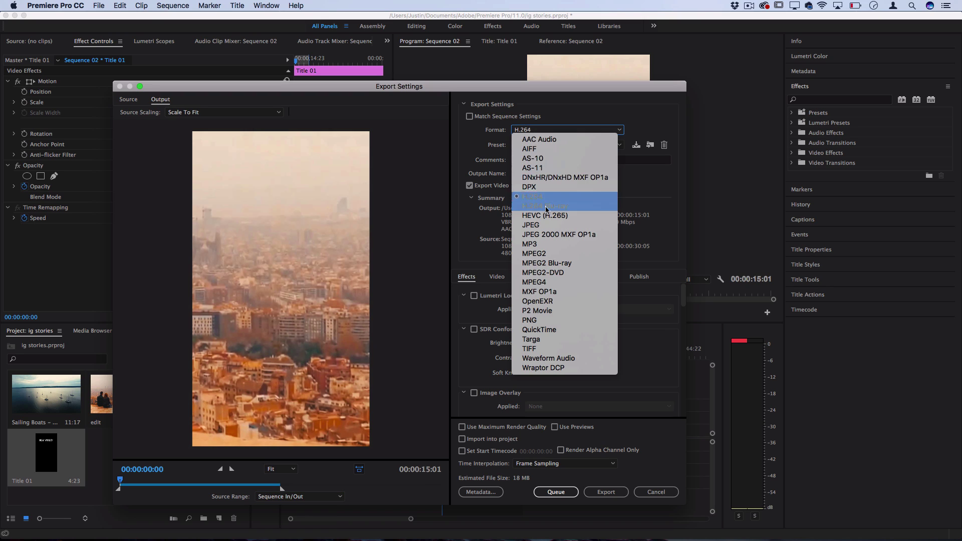
click(532, 197)
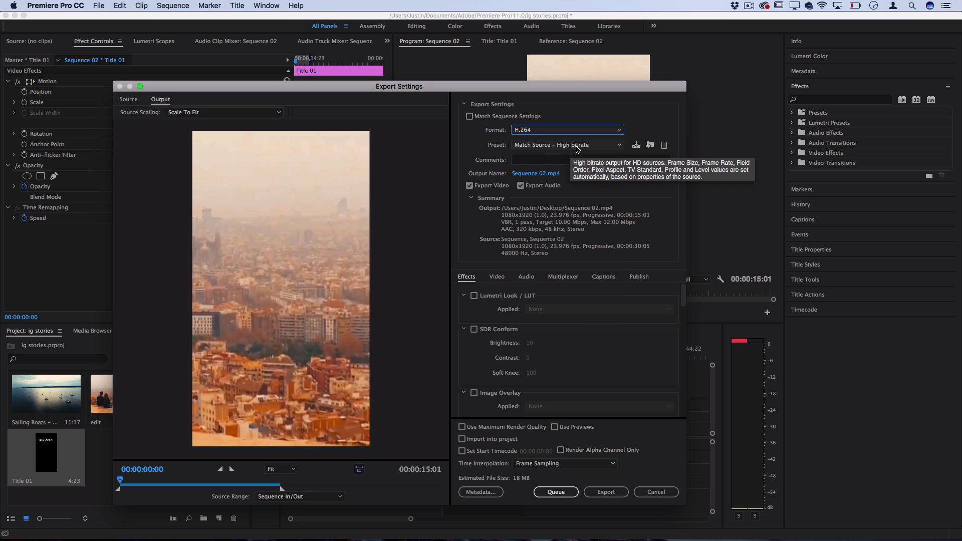
click(497, 277)
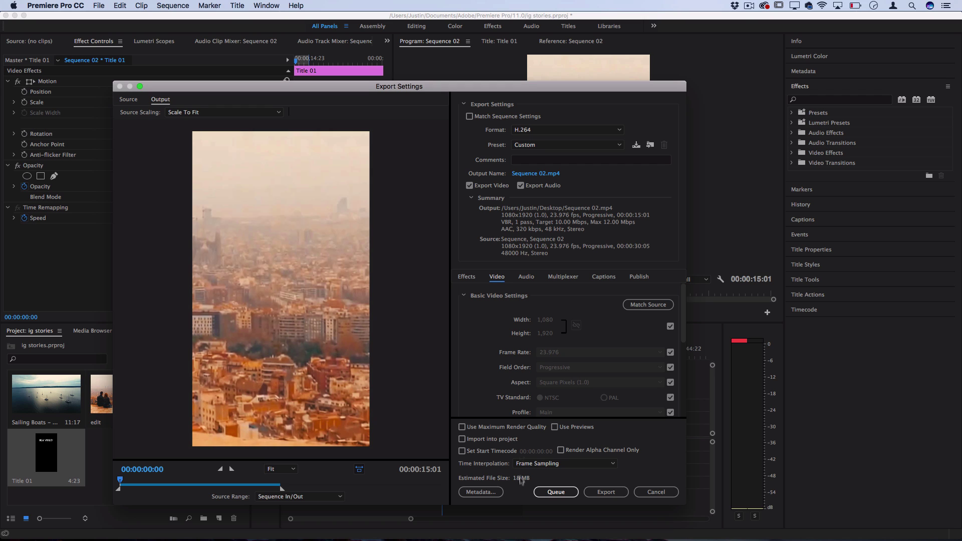
Try the Match Source - Medium bitrate preset and review its video and audio settings.
click(551, 145)
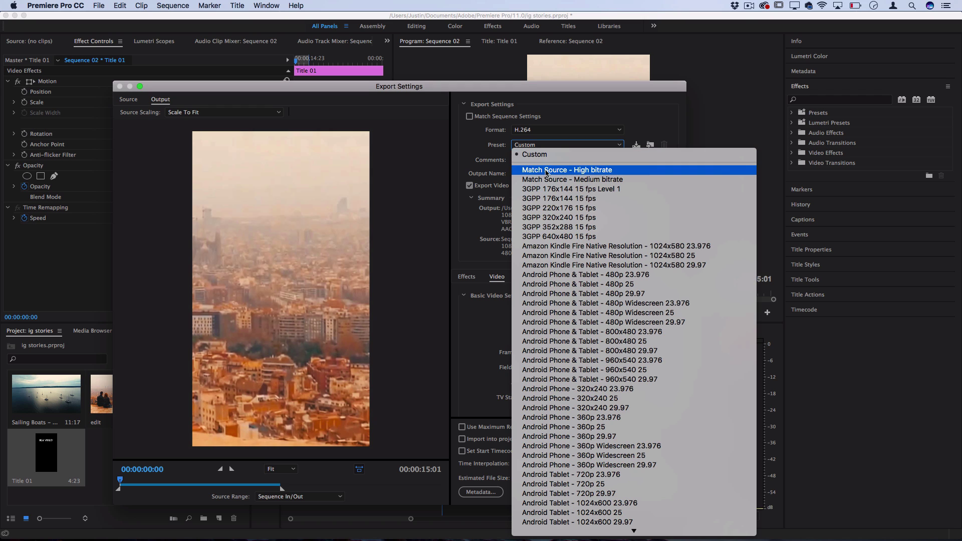
click(558, 179)
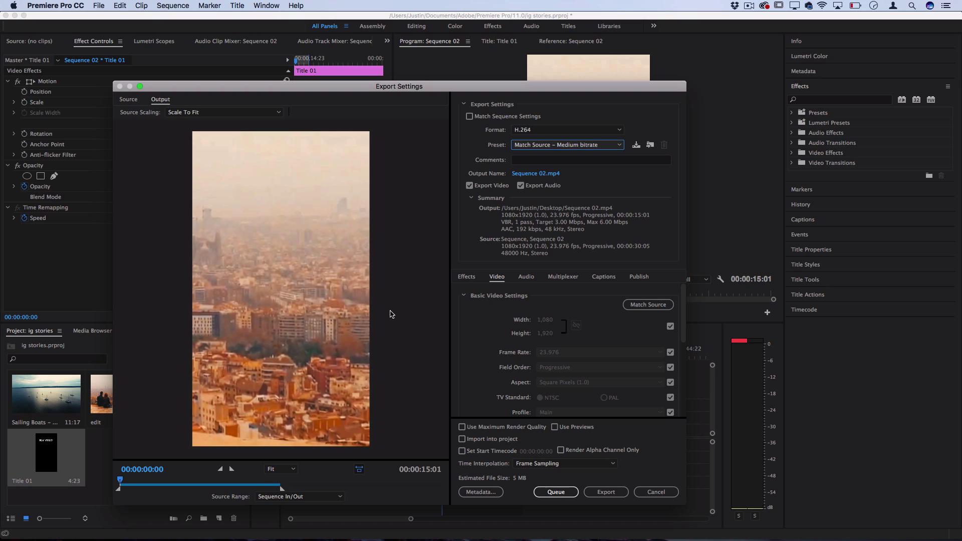
scroll(485, 366, down, 2)
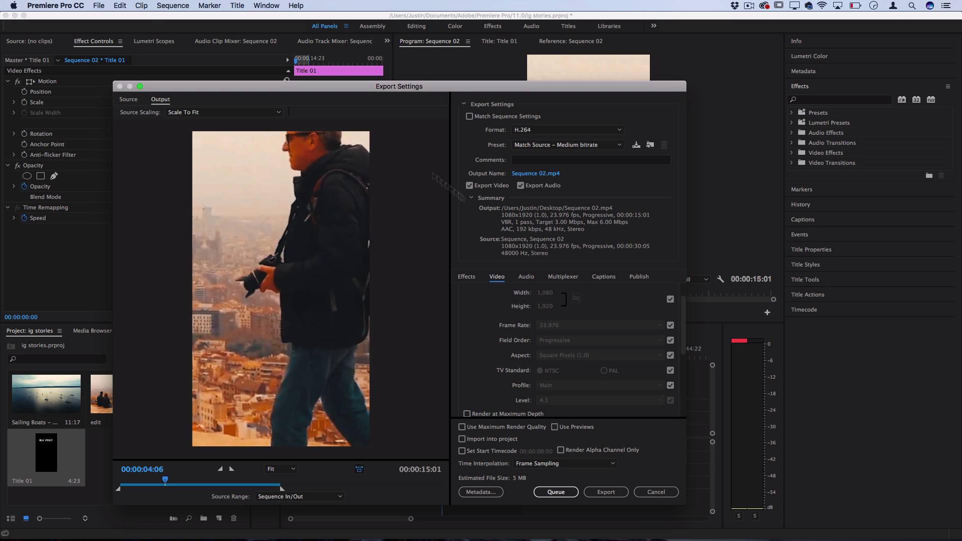
click(527, 277)
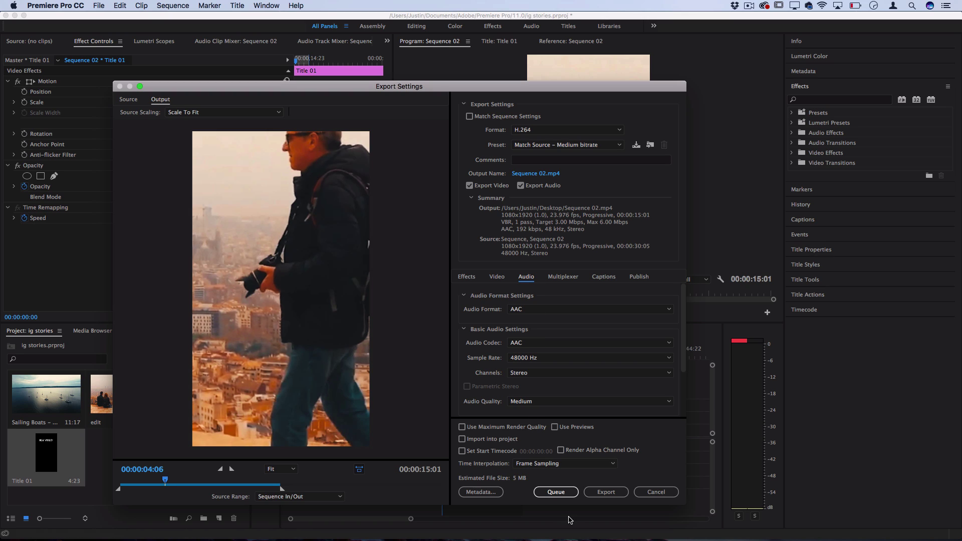
Set the export preset to Match Source - High bitrate and export the sequence.
click(579, 145)
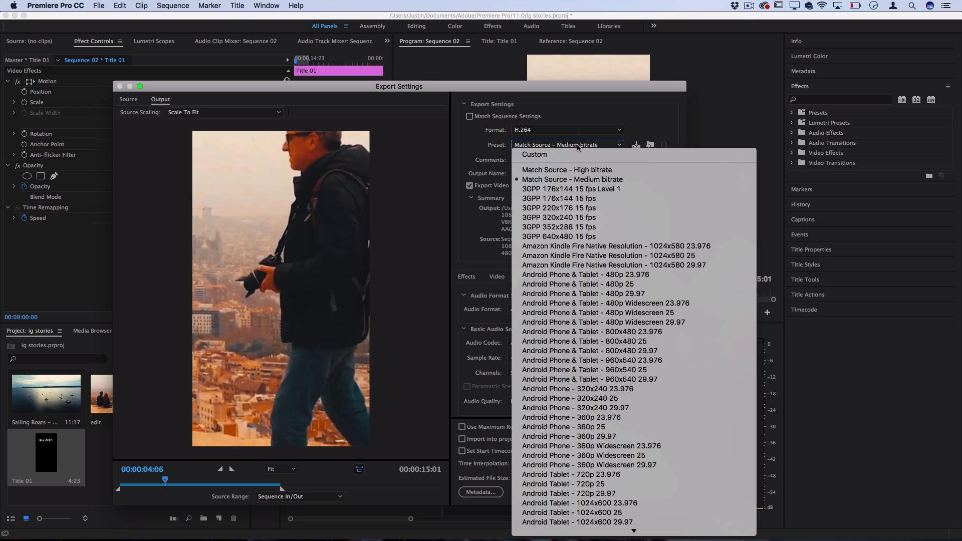
click(569, 171)
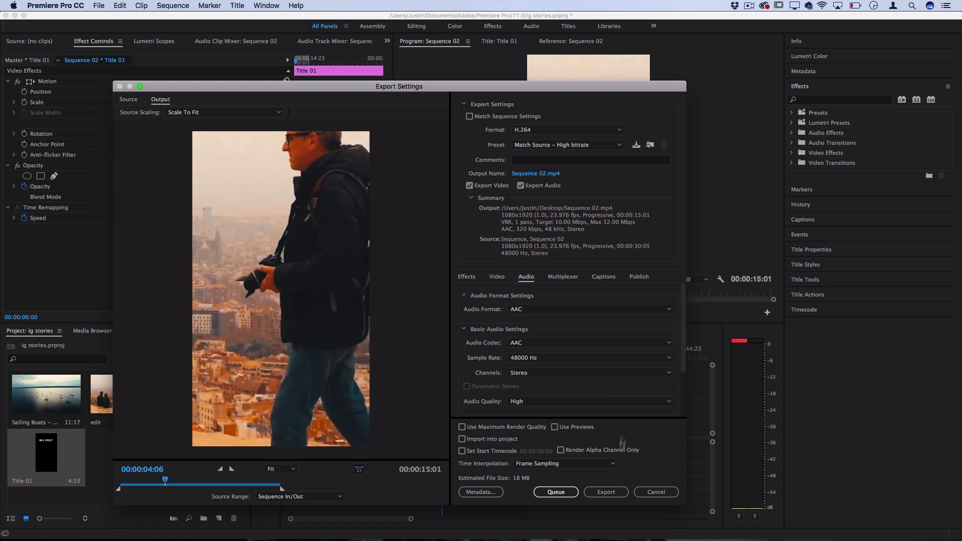
click(607, 493)
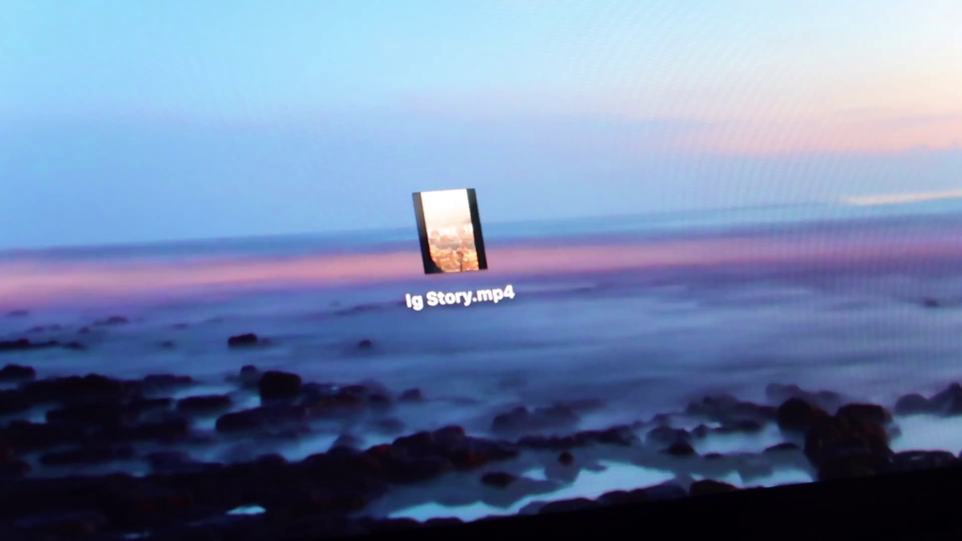
Switch to the desktop and send Ig Story.mp4 to the iPhone through AirDrop.
right_click(473, 220)
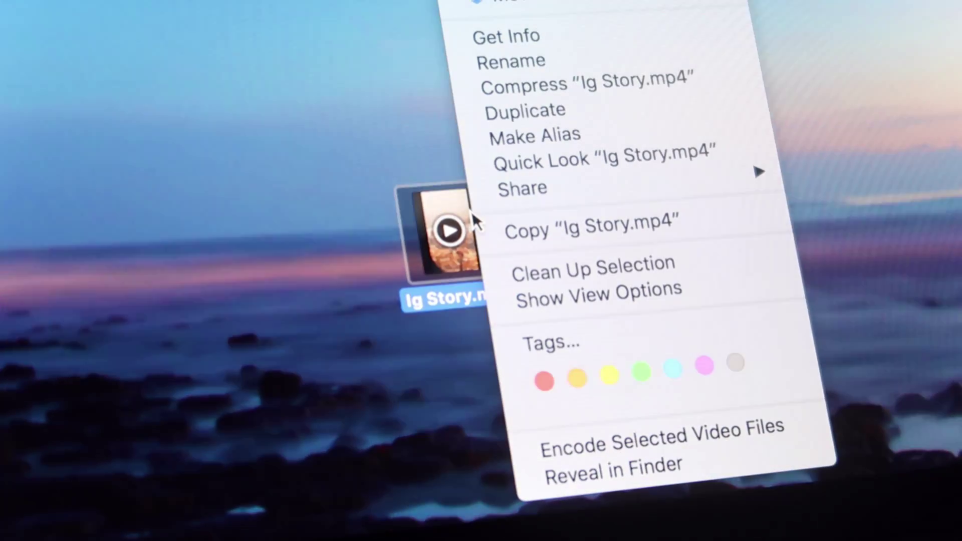
mouse_move(524, 186)
click(867, 190)
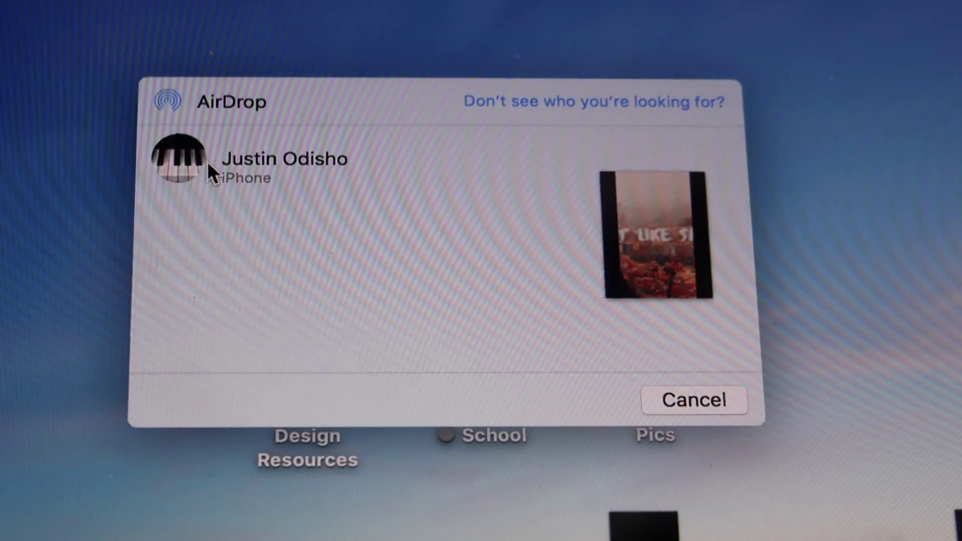
click(195, 162)
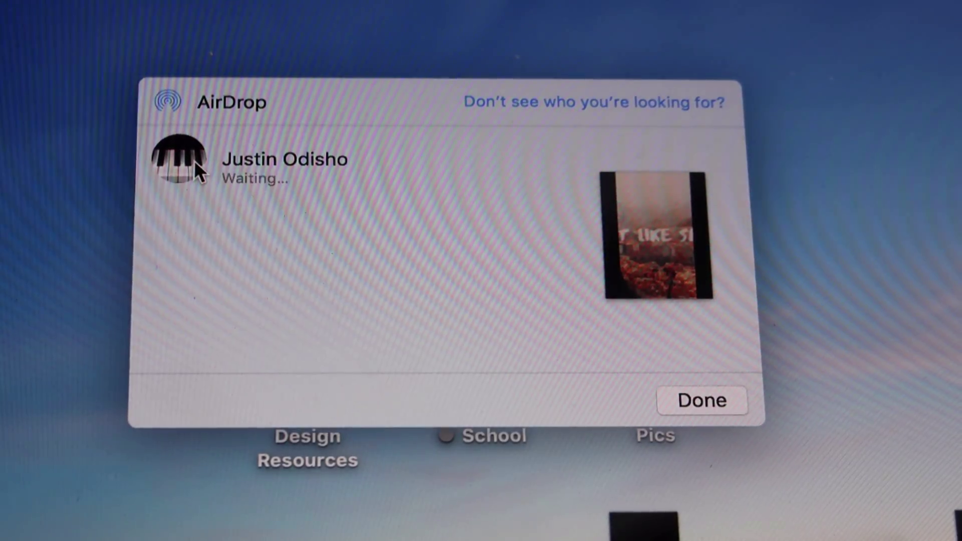